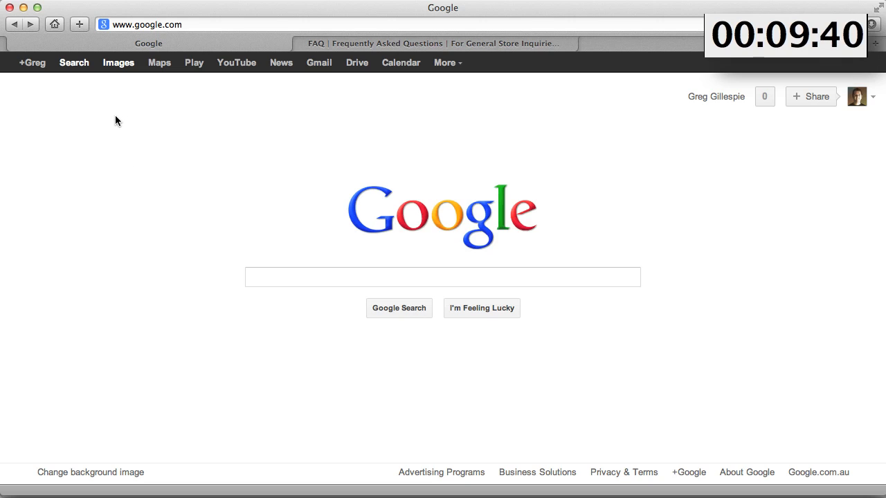
Search Google Images for "baby gifts logo"
{"action": "left_click", "coordinate": [118, 62]}
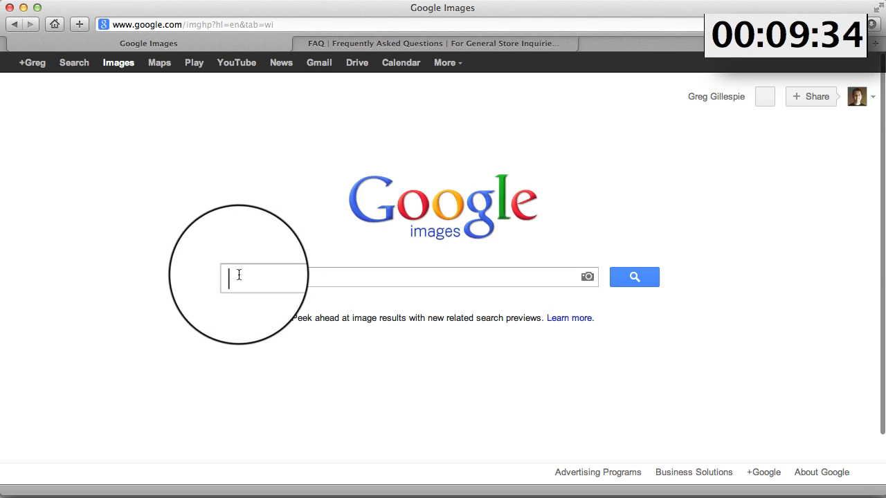
{"action": "type", "text": "b"}
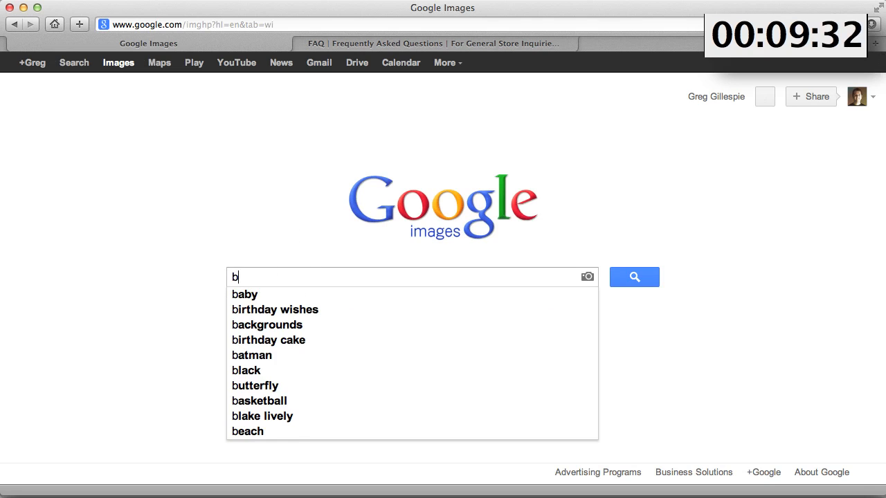
{"action": "type", "text": "aby gifts logo"}
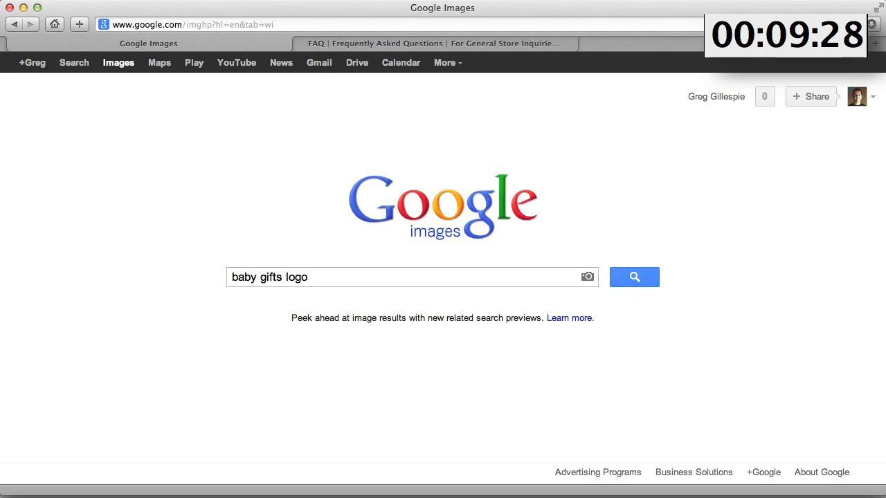
{"action": "key", "text": "Return"}
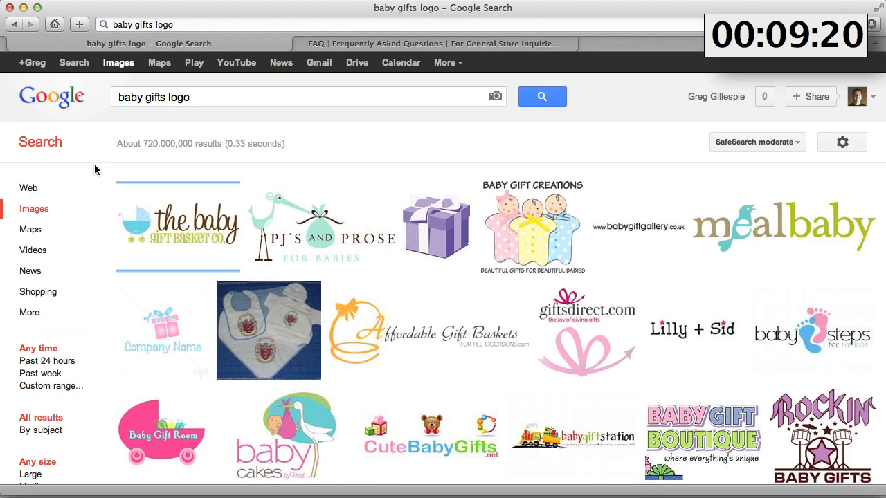
Browse through the baby gifts logo image results for design ideas
{"action": "scroll", "coordinate": [95, 170], "scroll_direction": "down", "scroll_amount": 5}
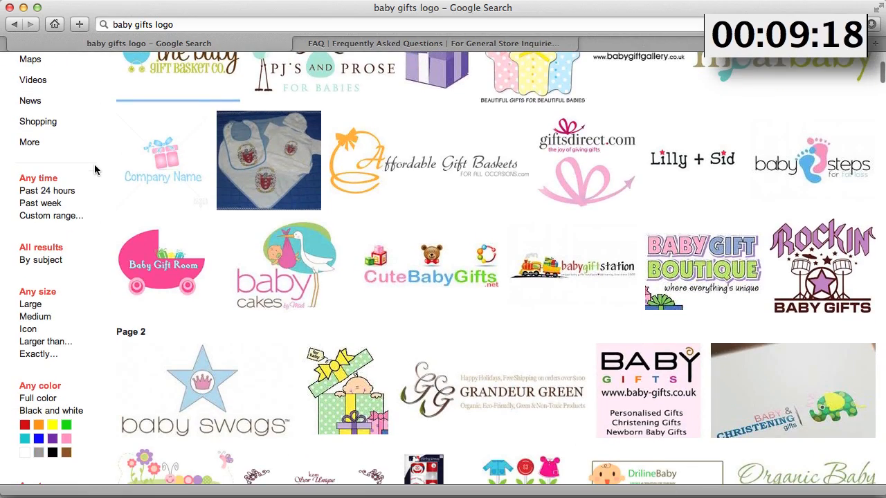
{"action": "scroll", "coordinate": [95, 169], "scroll_direction": "down", "scroll_amount": 10}
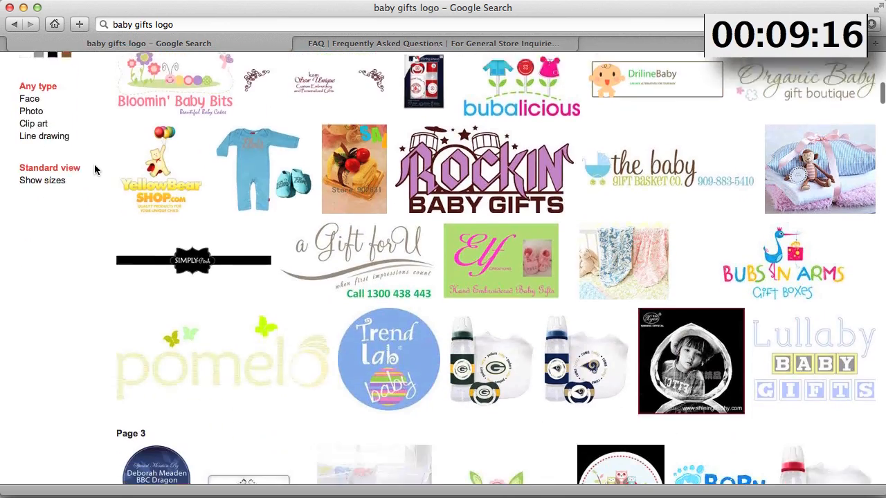
{"action": "scroll", "coordinate": [95, 170], "scroll_direction": "down", "scroll_amount": 7}
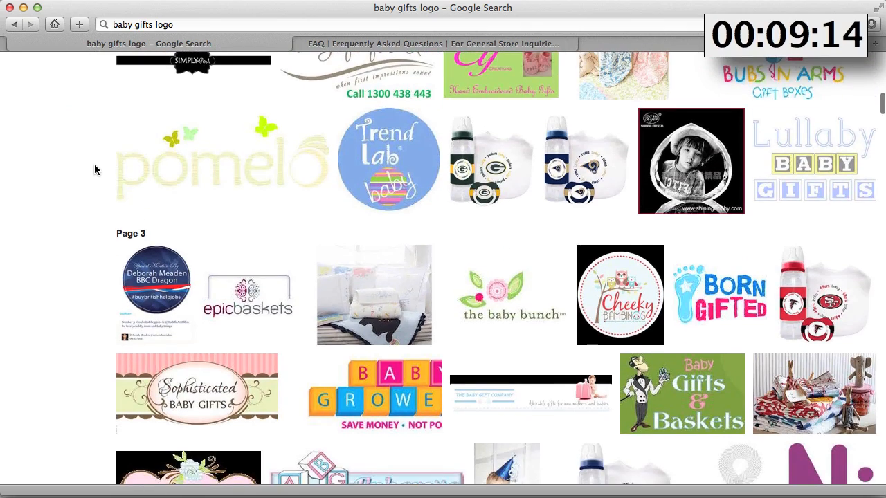
{"action": "scroll", "coordinate": [94, 170], "scroll_direction": "down", "scroll_amount": 7}
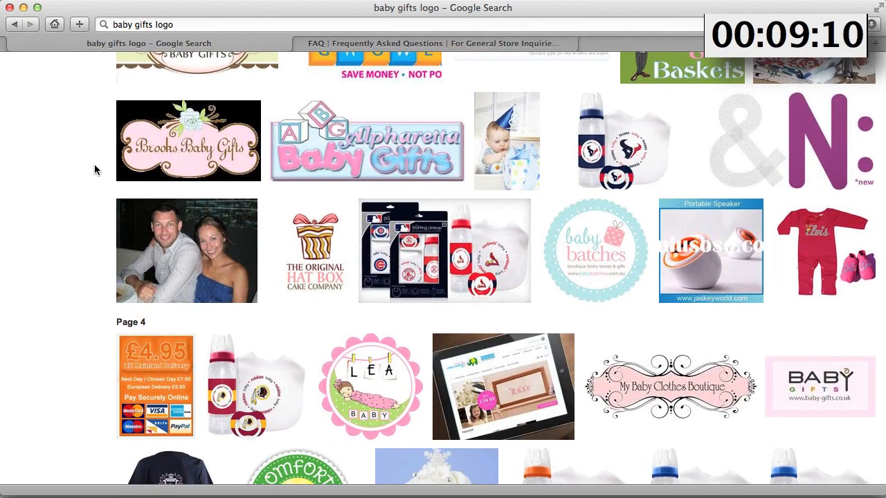
{"action": "scroll", "coordinate": [95, 169], "scroll_direction": "down", "scroll_amount": 4}
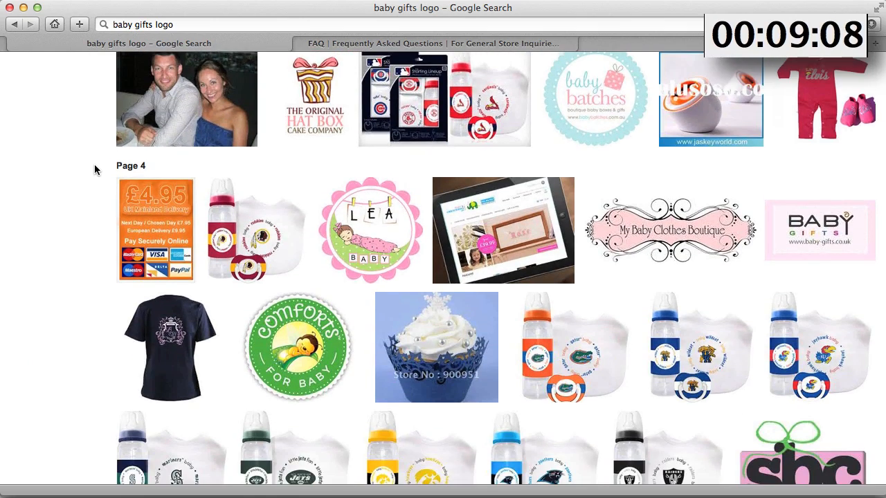
{"action": "scroll", "coordinate": [95, 170], "scroll_direction": "down", "scroll_amount": 11}
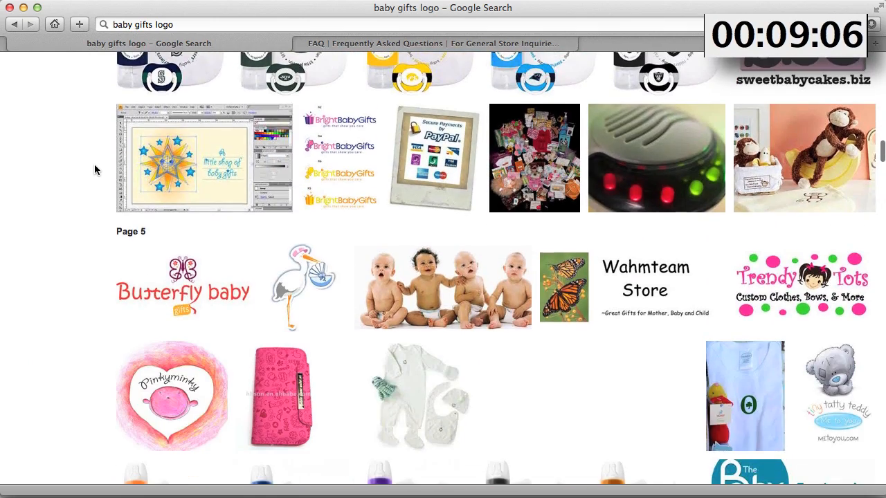
{"action": "scroll", "coordinate": [95, 170], "scroll_direction": "down", "scroll_amount": 7}
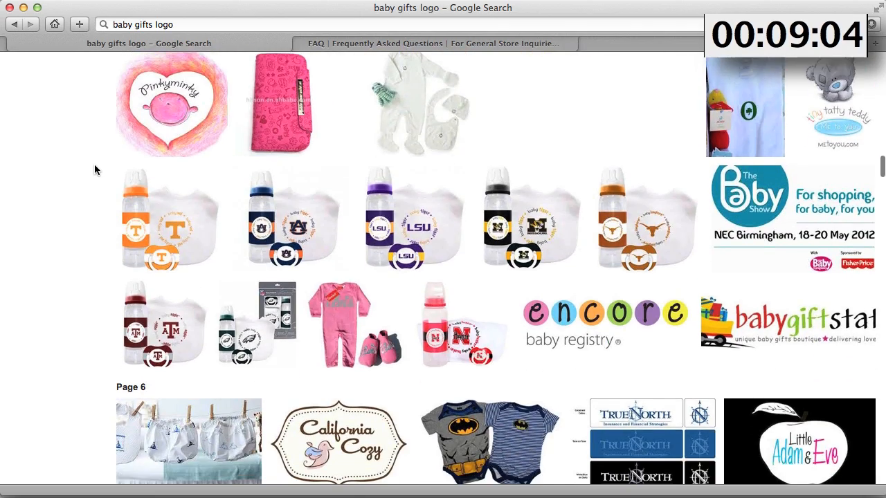
{"action": "scroll", "coordinate": [94, 170], "scroll_direction": "down", "scroll_amount": 7}
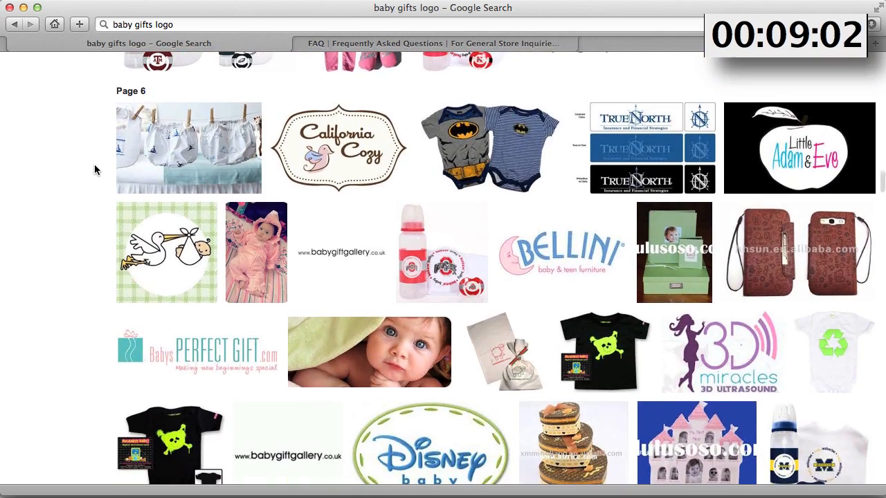
{"action": "scroll", "coordinate": [94, 170], "scroll_direction": "down", "scroll_amount": 4}
{"action": "scroll", "coordinate": [94, 170], "scroll_direction": "down", "scroll_amount": 4}
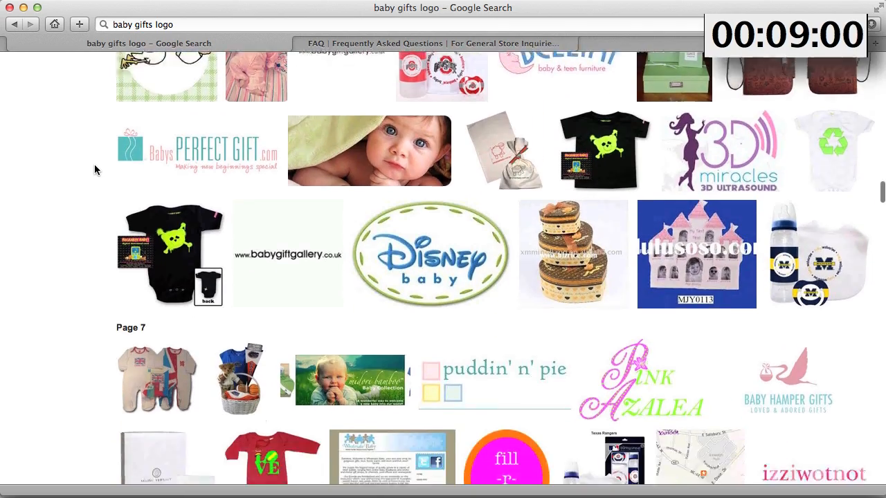
{"action": "scroll", "coordinate": [94, 170], "scroll_direction": "down", "scroll_amount": 4}
{"action": "scroll", "coordinate": [94, 169], "scroll_direction": "down", "scroll_amount": 1}
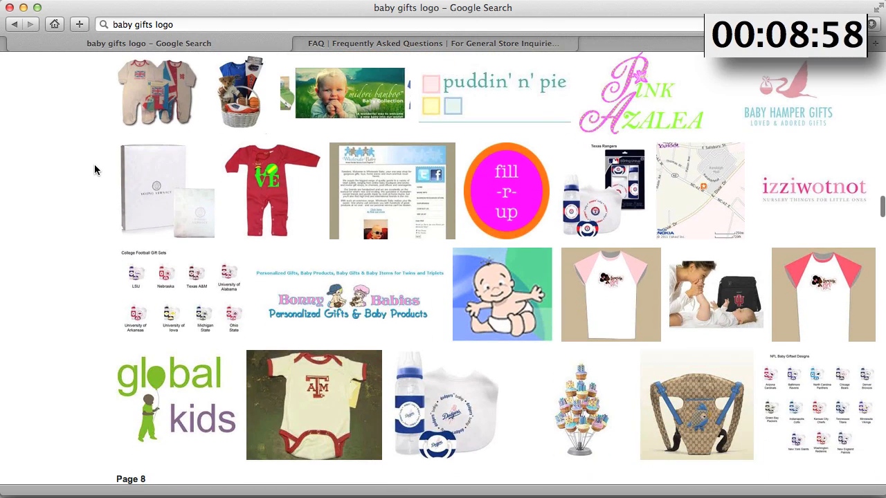
{"action": "scroll", "coordinate": [94, 169], "scroll_direction": "down", "scroll_amount": 8}
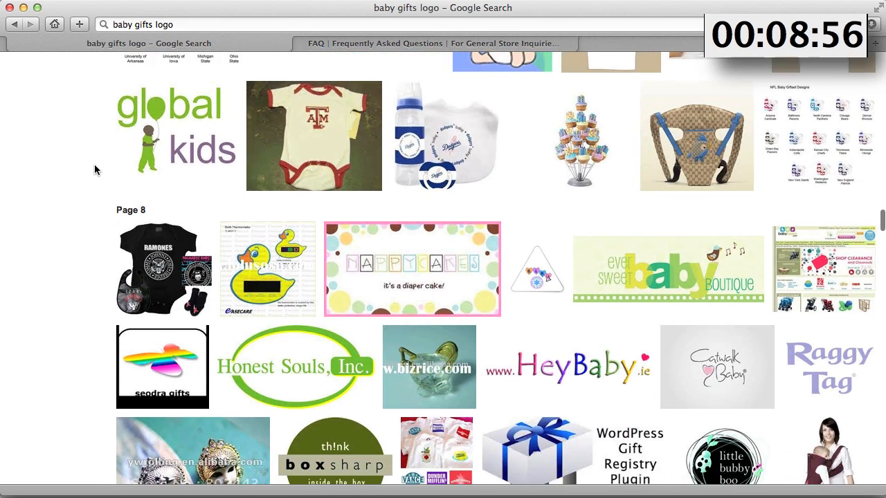
{"action": "scroll", "coordinate": [94, 170], "scroll_direction": "down", "scroll_amount": 6}
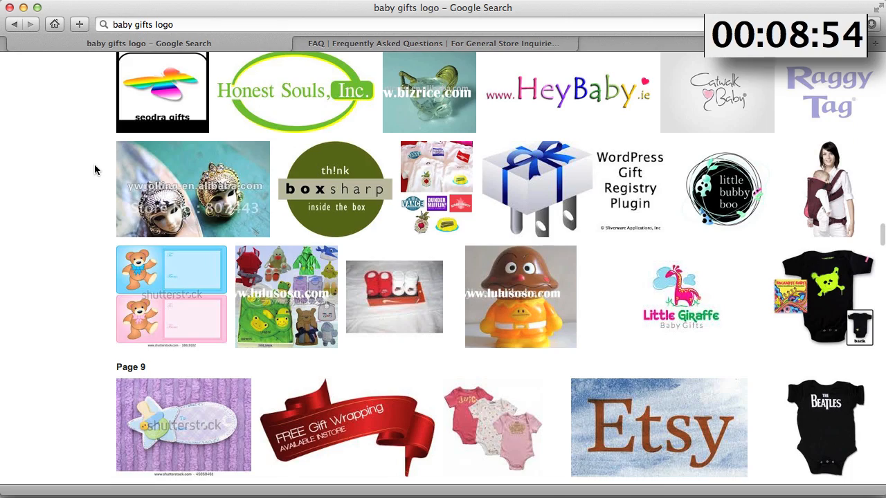
{"action": "scroll", "coordinate": [95, 170], "scroll_direction": "down", "scroll_amount": 6}
{"action": "scroll", "coordinate": [95, 170], "scroll_direction": "down", "scroll_amount": 4}
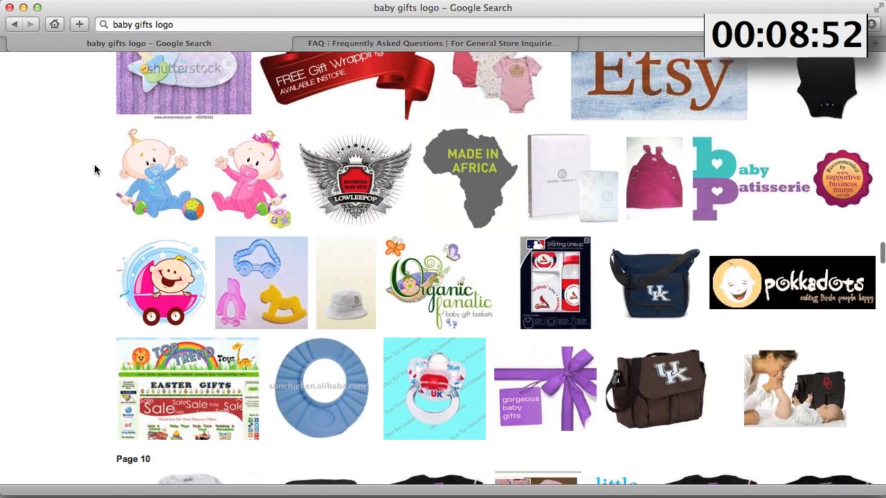
{"action": "scroll", "coordinate": [94, 169], "scroll_direction": "down", "scroll_amount": 3}
{"action": "scroll", "coordinate": [94, 169], "scroll_direction": "down", "scroll_amount": 2}
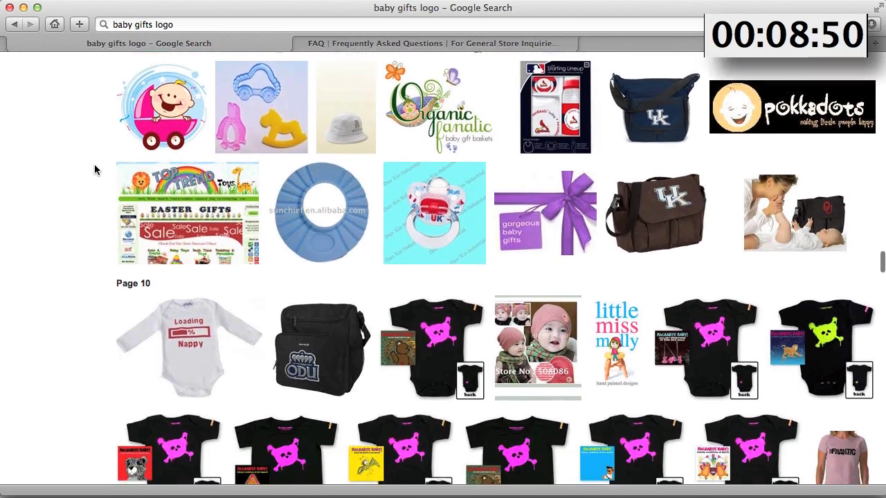
{"action": "scroll", "coordinate": [95, 169], "scroll_direction": "down", "scroll_amount": 4}
{"action": "scroll", "coordinate": [95, 169], "scroll_direction": "down", "scroll_amount": 10}
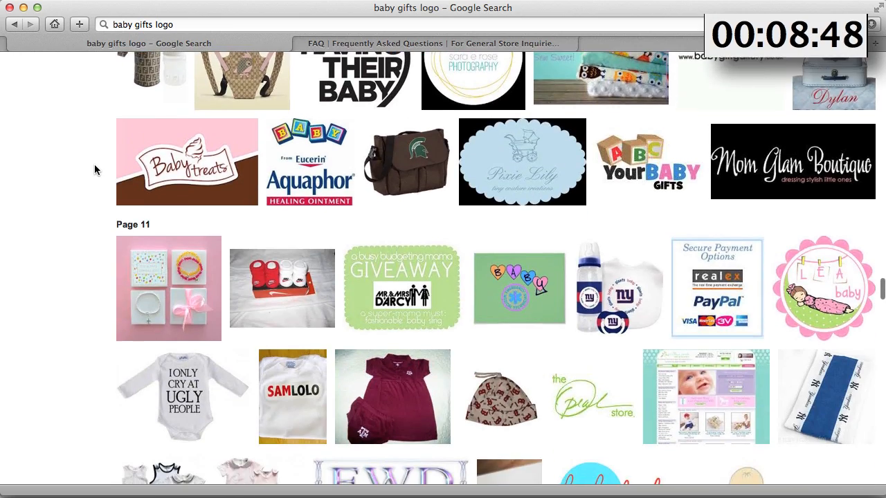
{"action": "scroll", "coordinate": [95, 168], "scroll_direction": "down", "scroll_amount": 7}
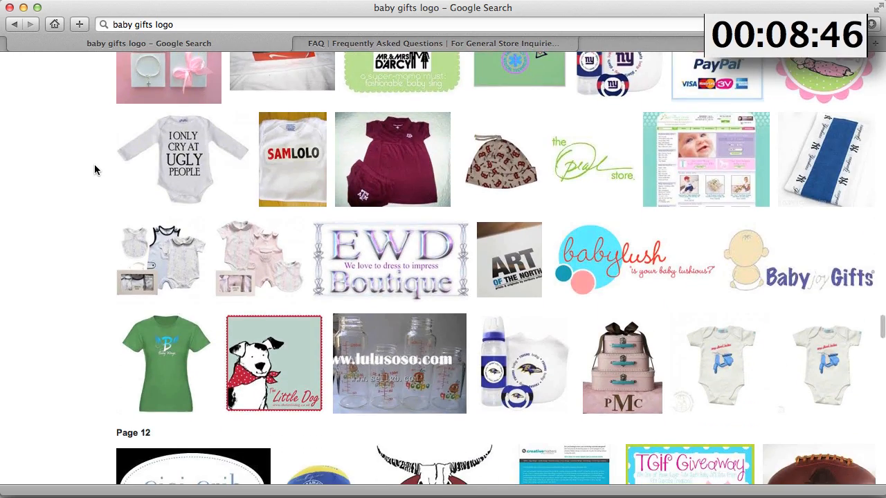
{"action": "scroll", "coordinate": [94, 169], "scroll_direction": "down", "scroll_amount": 6}
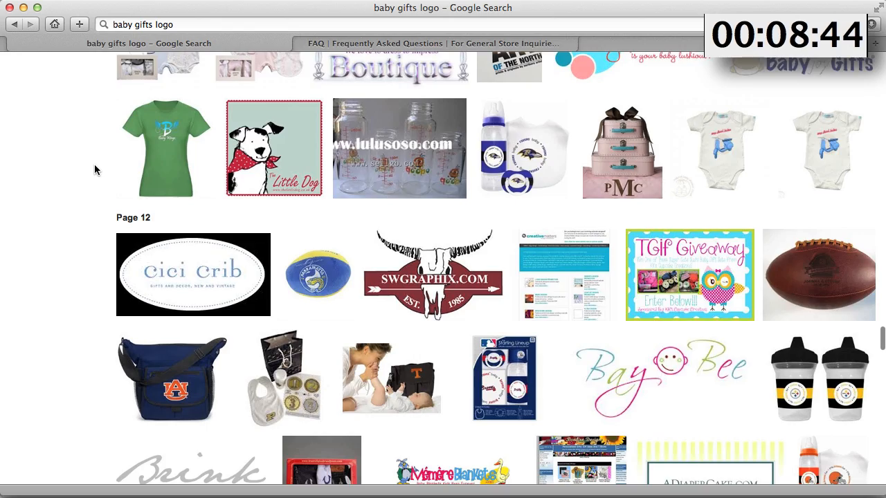
{"action": "scroll", "coordinate": [95, 169], "scroll_direction": "down", "scroll_amount": 11}
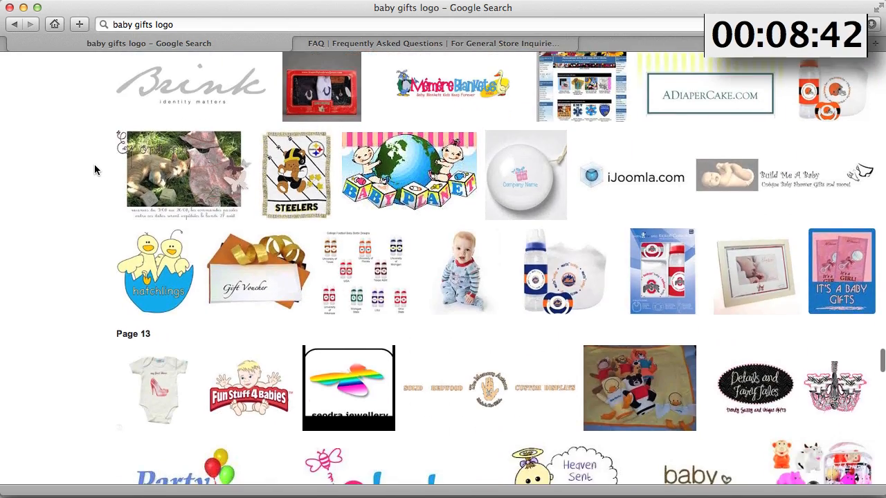
{"action": "scroll", "coordinate": [95, 169], "scroll_direction": "up", "scroll_amount": 20}
{"action": "scroll", "coordinate": [94, 169], "scroll_direction": "up", "scroll_amount": 20}
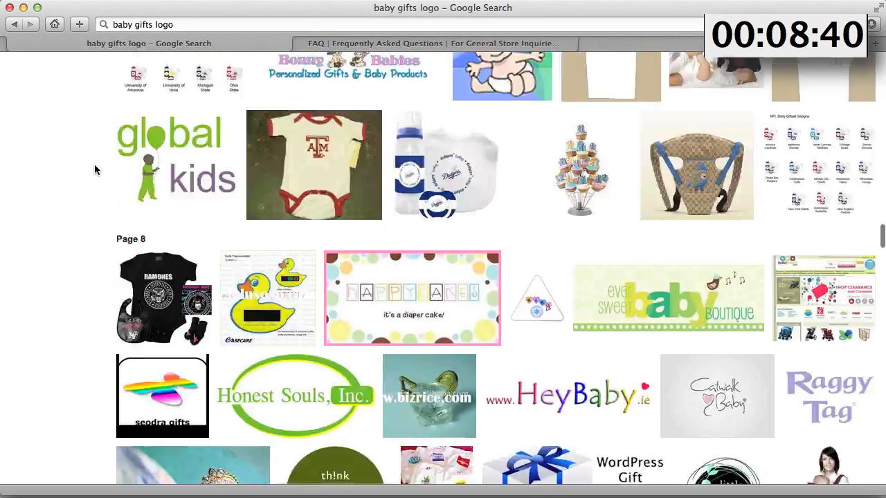
{"action": "scroll", "coordinate": [94, 169], "scroll_direction": "up", "scroll_amount": 20}
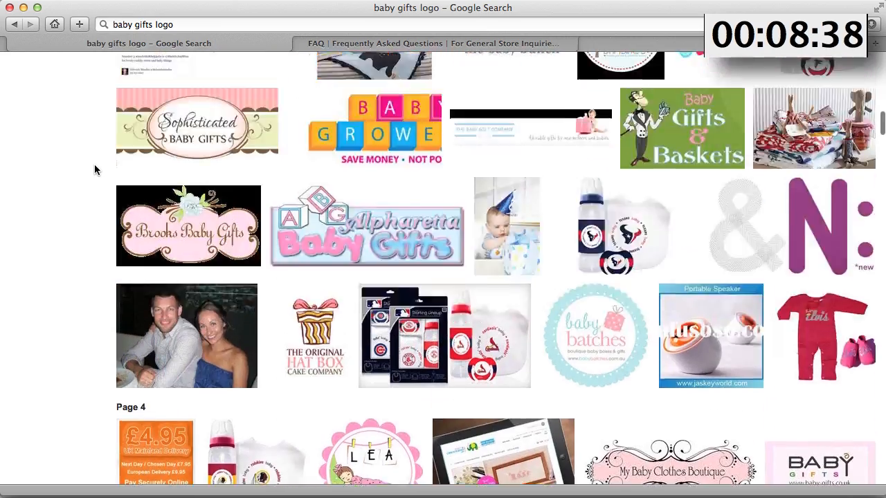
{"action": "scroll", "coordinate": [94, 169], "scroll_direction": "up", "scroll_amount": 15}
{"action": "scroll", "coordinate": [94, 169], "scroll_direction": "up", "scroll_amount": 8}
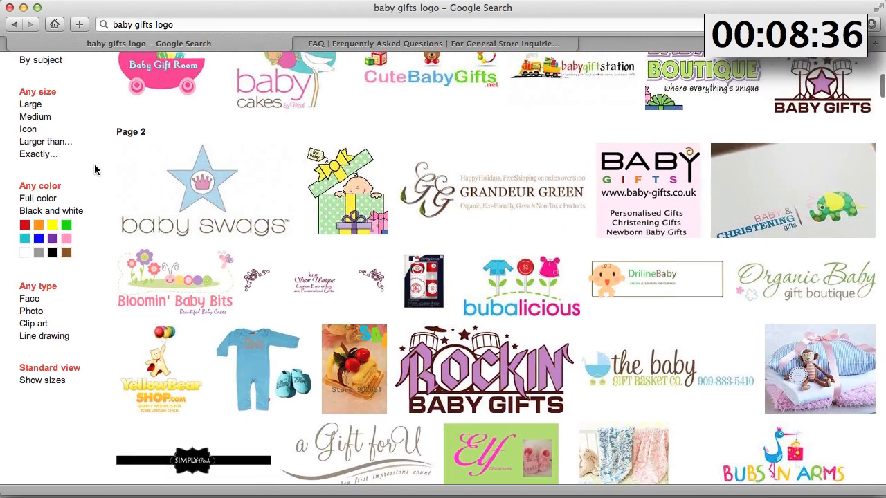
{"action": "scroll", "coordinate": [94, 170], "scroll_direction": "up", "scroll_amount": 3}
{"action": "scroll", "coordinate": [94, 169], "scroll_direction": "up", "scroll_amount": 6}
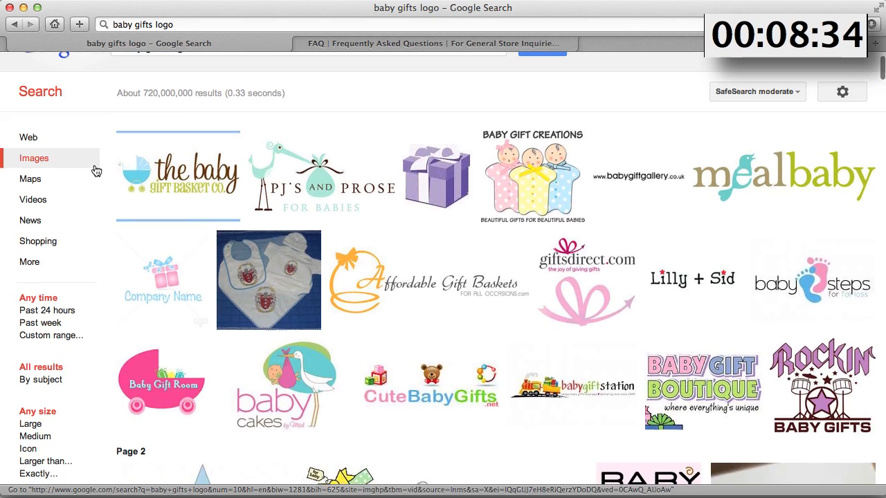
Open the bubalicious logo result and view its source website
{"action": "scroll", "coordinate": [96, 171], "scroll_direction": "down", "scroll_amount": 1}
{"action": "scroll", "coordinate": [96, 171], "scroll_direction": "down", "scroll_amount": 7}
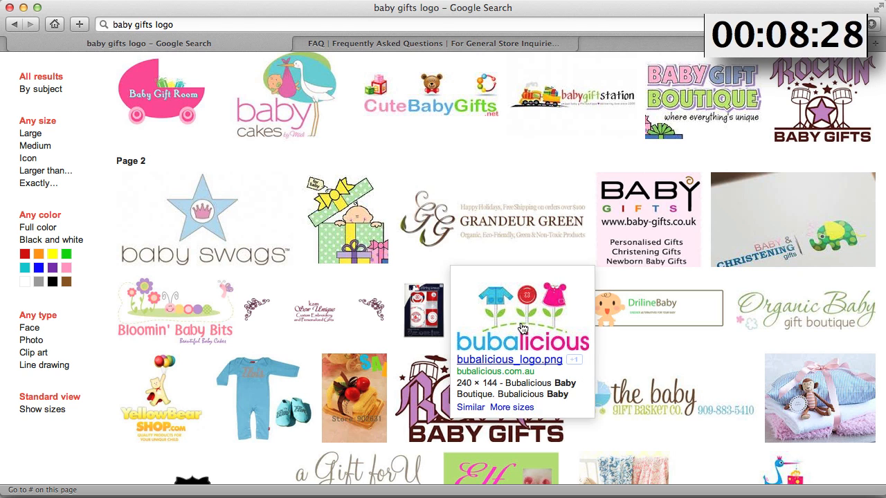
{"action": "left_click", "coordinate": [522, 329]}
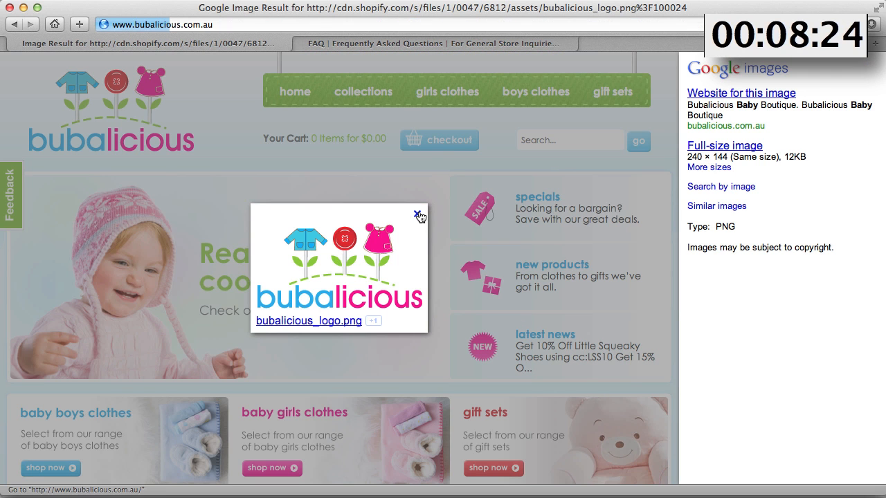
{"action": "left_click", "coordinate": [417, 215]}
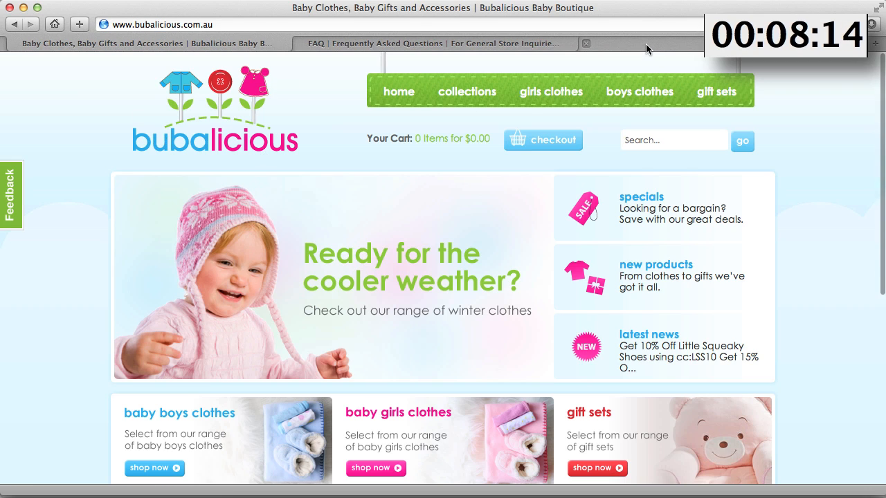
Open online-logomaker.com in a new tab and launch its free logo creator
{"action": "left_click", "coordinate": [646, 44]}
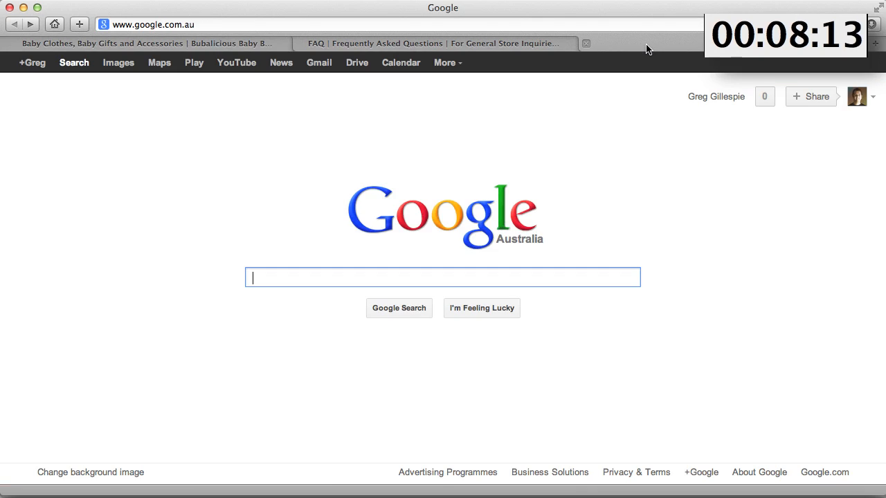
{"action": "left_click", "coordinate": [203, 23]}
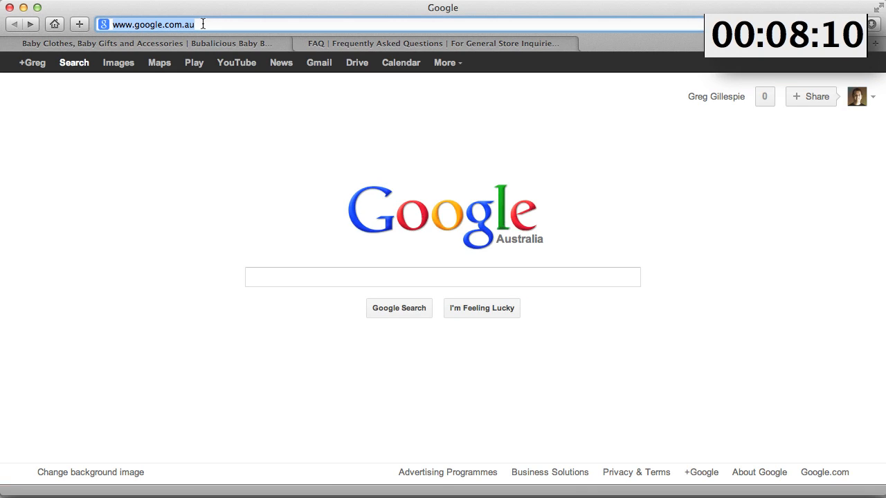
{"action": "type", "text": "online-"}
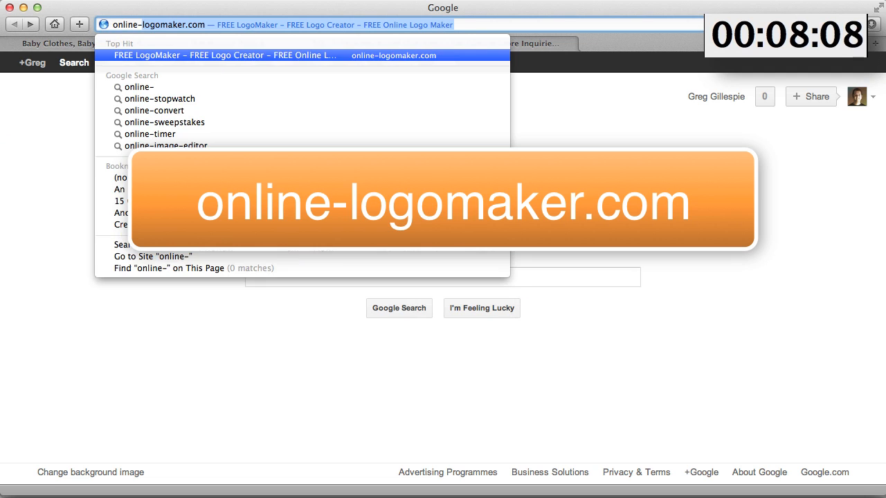
{"action": "type", "text": "lo"}
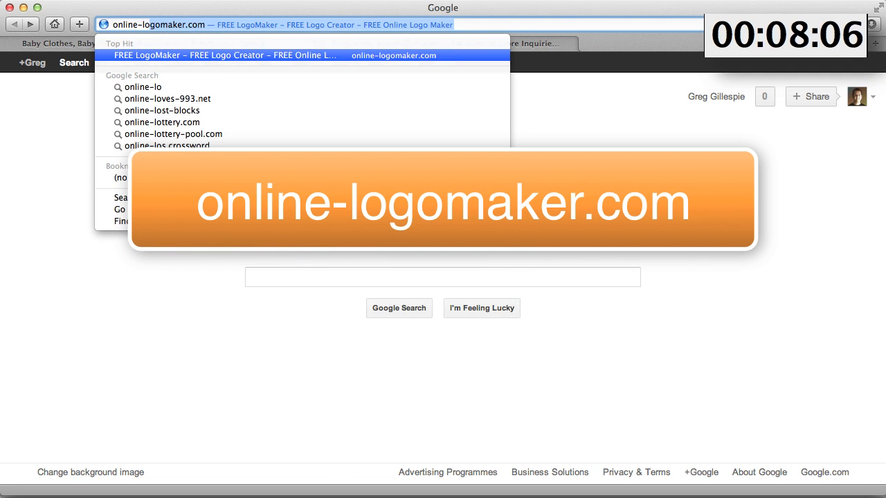
{"action": "key", "text": "Return"}
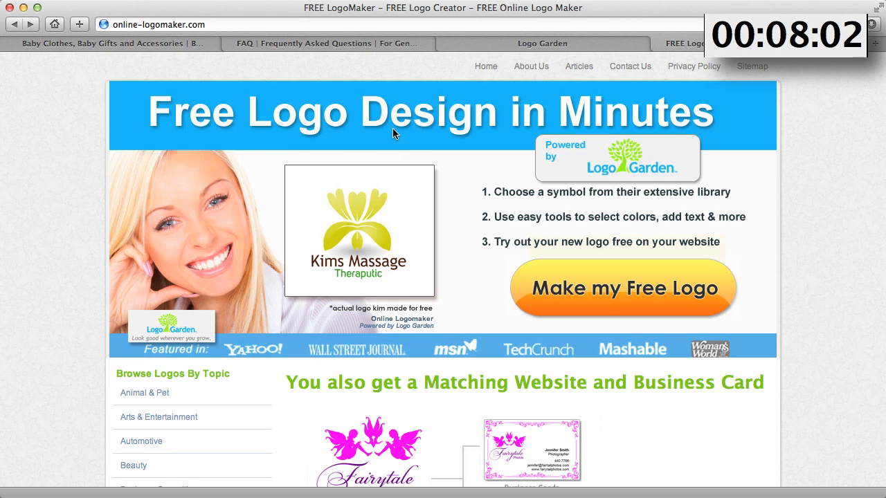
{"action": "left_click", "coordinate": [389, 245]}
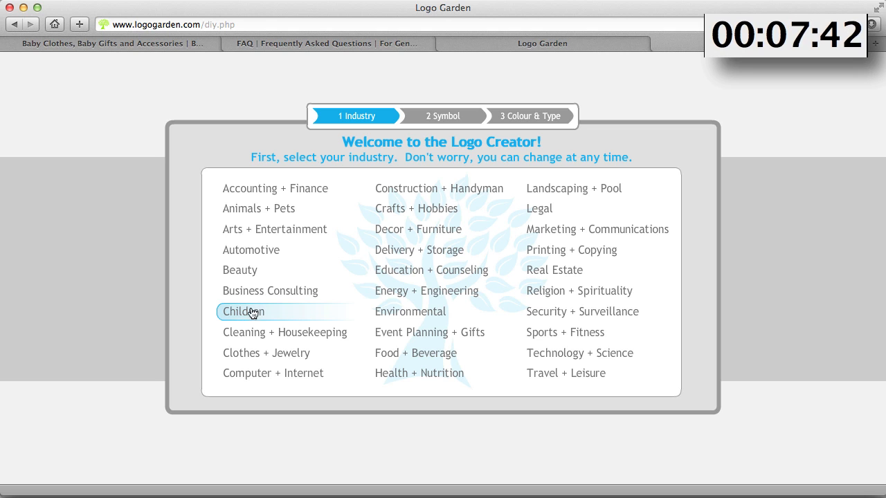
Choose the Children industry and pick the baby bottle symbol from the baby category
{"action": "left_click", "coordinate": [236, 312]}
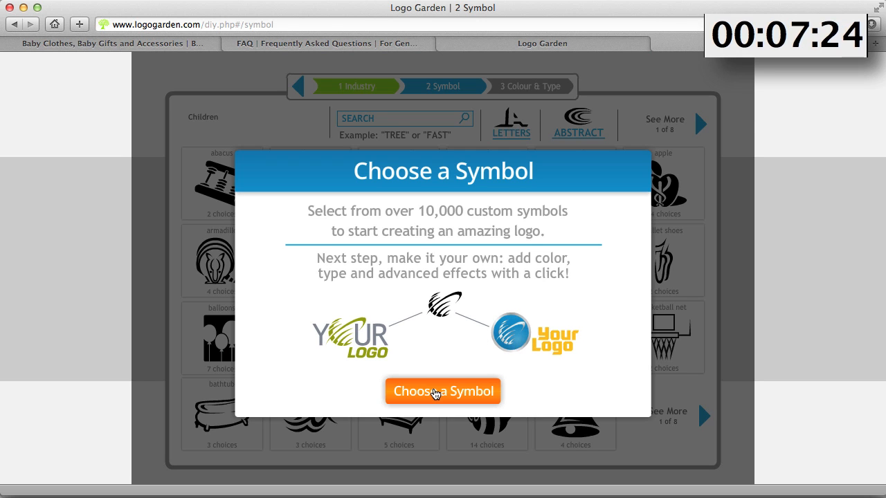
{"action": "left_click", "coordinate": [435, 394]}
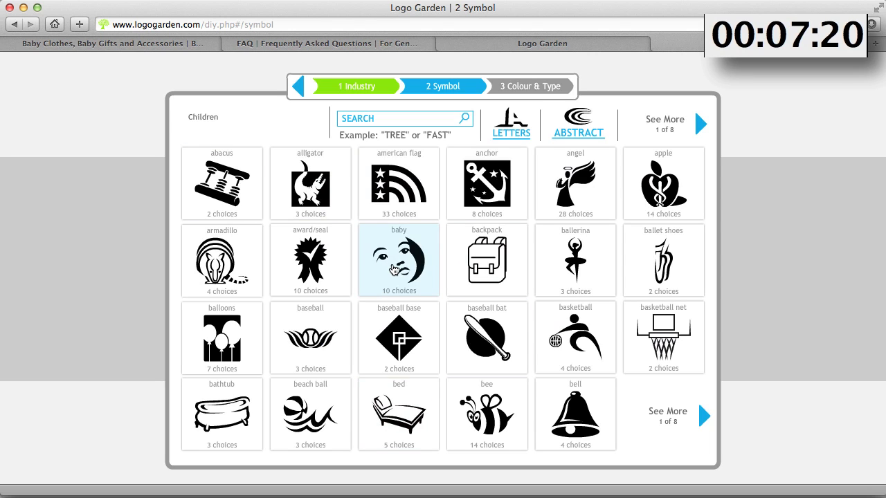
{"action": "left_click", "coordinate": [391, 269]}
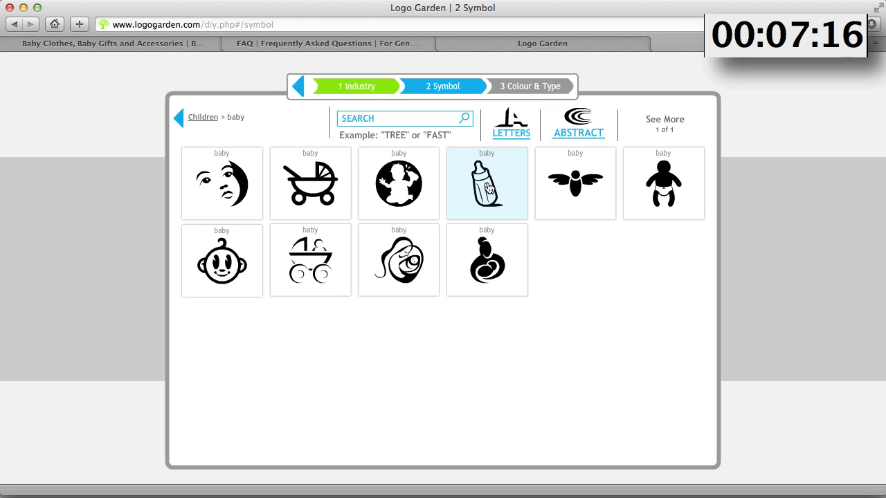
{"action": "left_click", "coordinate": [486, 187]}
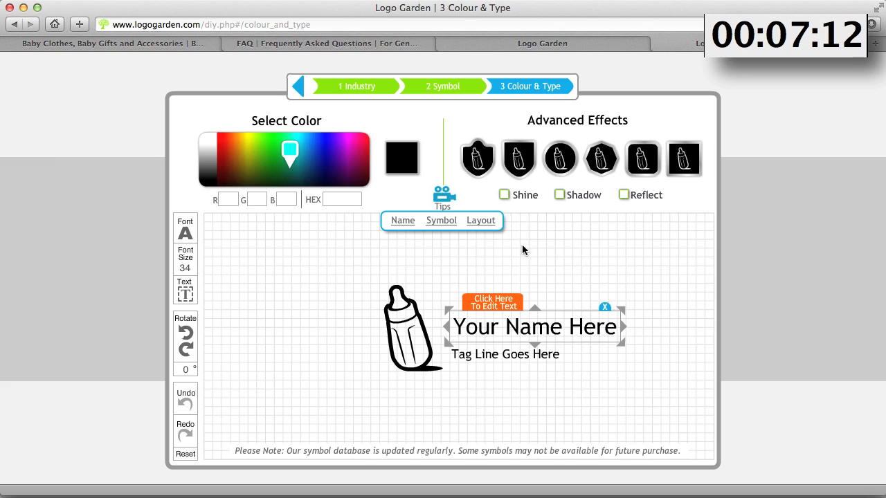
Replace the logo's name text with "baby"
{"action": "left_click", "coordinate": [492, 306]}
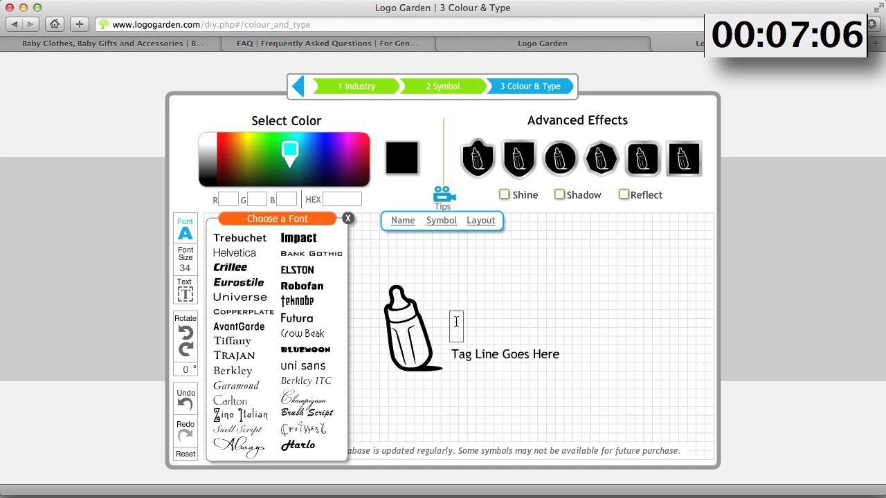
{"action": "type", "text": "baby"}
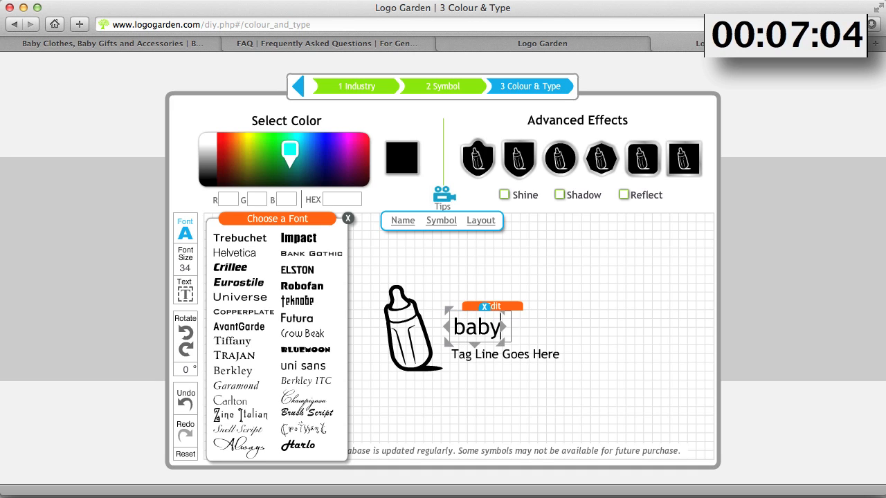
{"action": "left_click", "coordinate": [540, 271]}
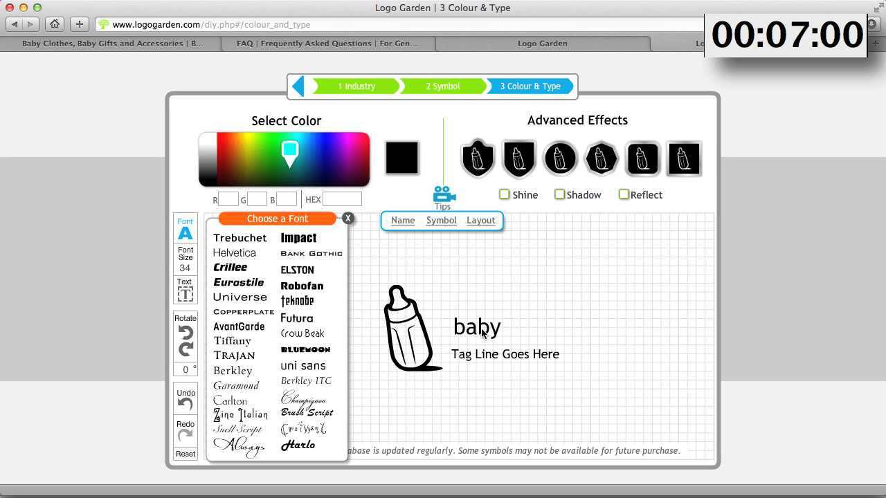
Add a second text element reading "cucoo" and place it to the right of "baby"
{"action": "left_click", "coordinate": [185, 293]}
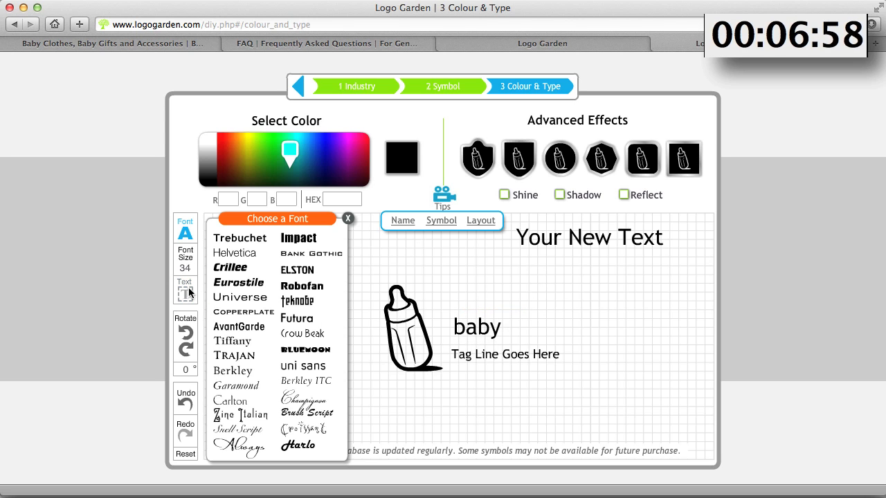
{"action": "left_click", "coordinate": [577, 239]}
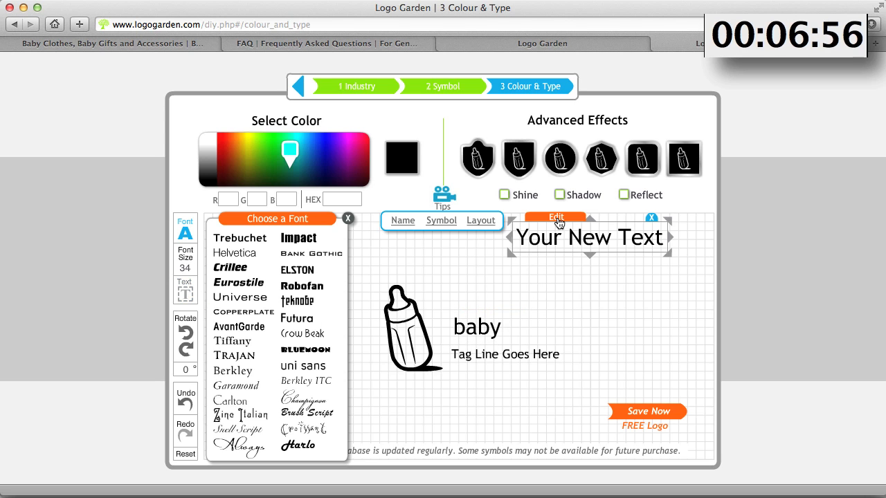
{"action": "left_click", "coordinate": [557, 220]}
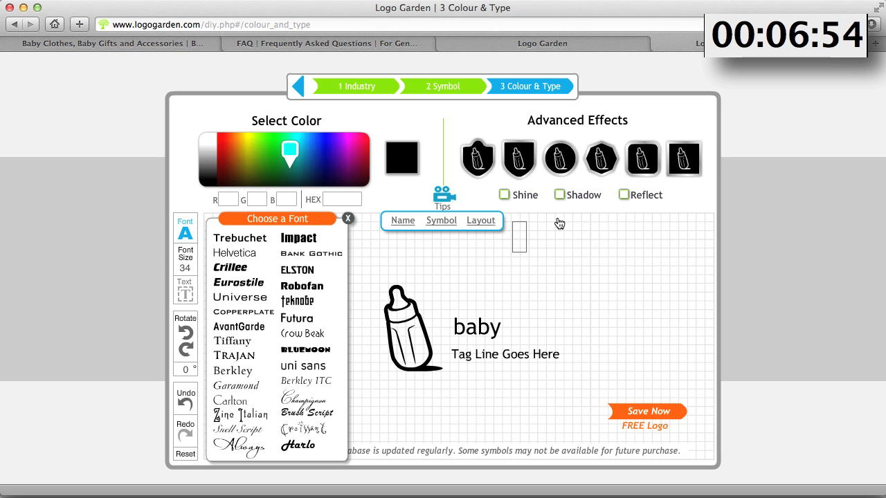
{"action": "type", "text": "cucoo"}
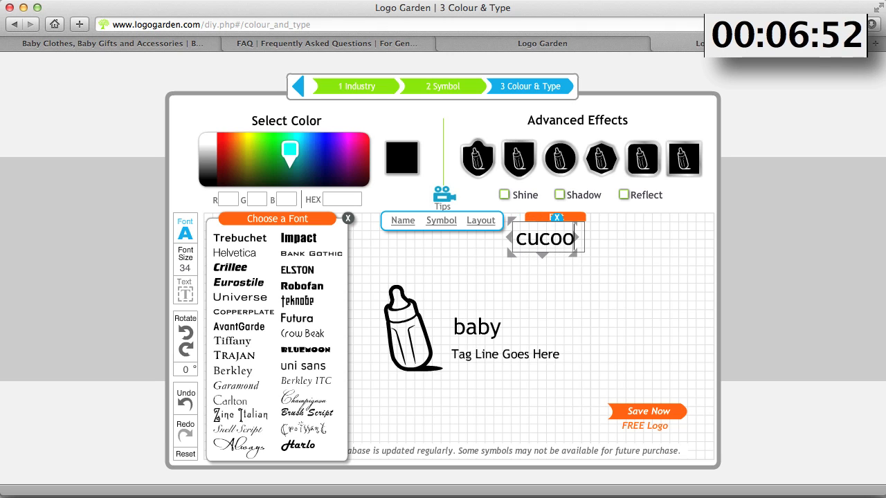
{"action": "left_click", "coordinate": [552, 293]}
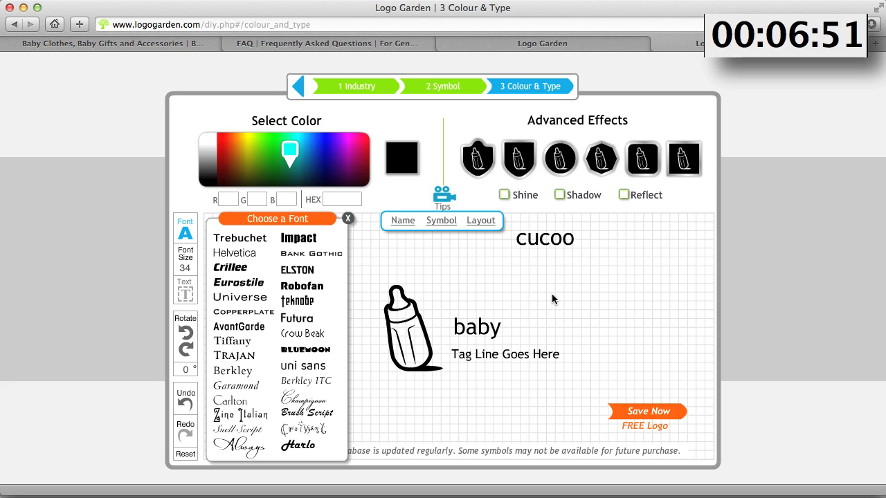
{"action": "left_click", "coordinate": [544, 242]}
{"action": "left_click_drag", "start_coordinate": [544, 243], "coordinate": [592, 333]}
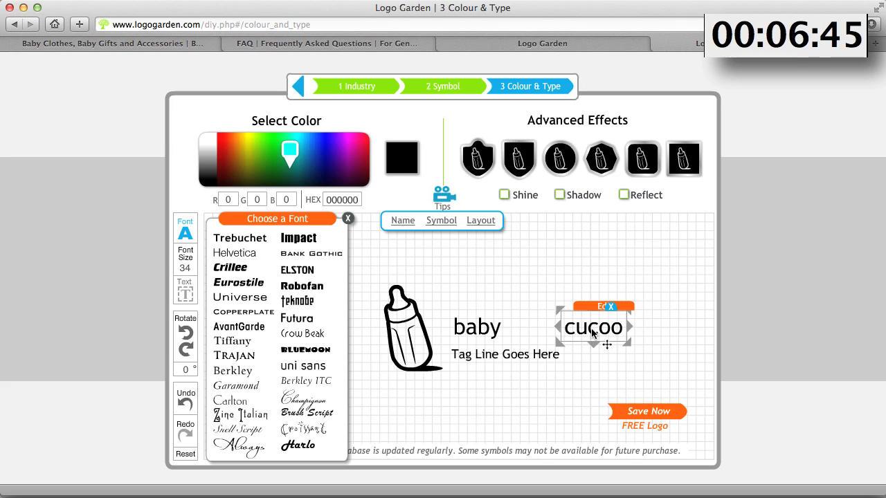
Style the "baby" text in the Bluemoon font at size 70, glancing at the bubalicious site for reference
{"action": "left_click", "coordinate": [474, 331]}
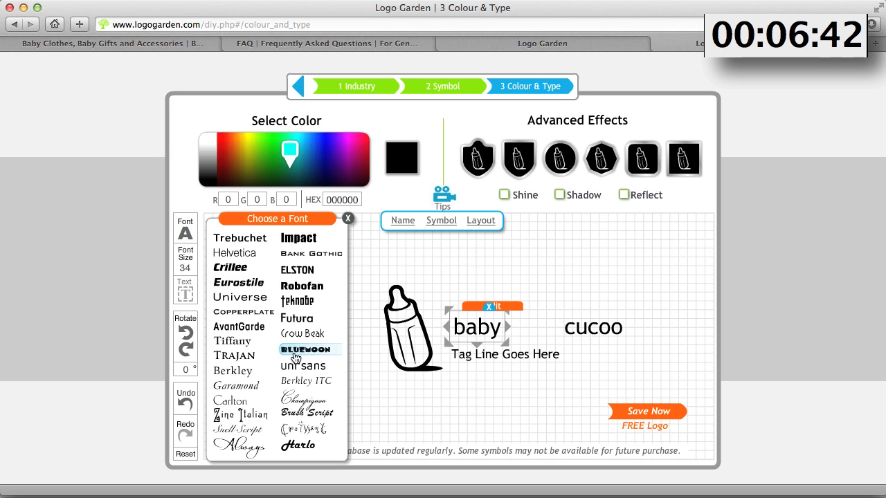
{"action": "left_click", "coordinate": [299, 351]}
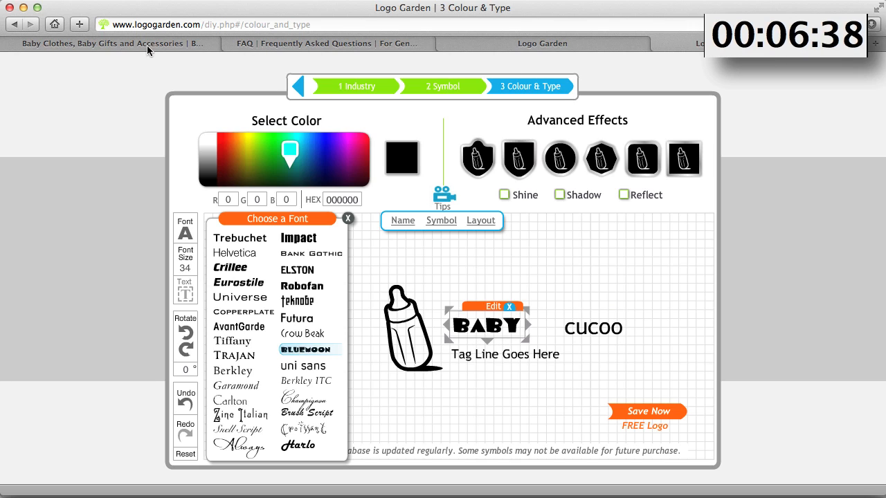
{"action": "left_click", "coordinate": [110, 46]}
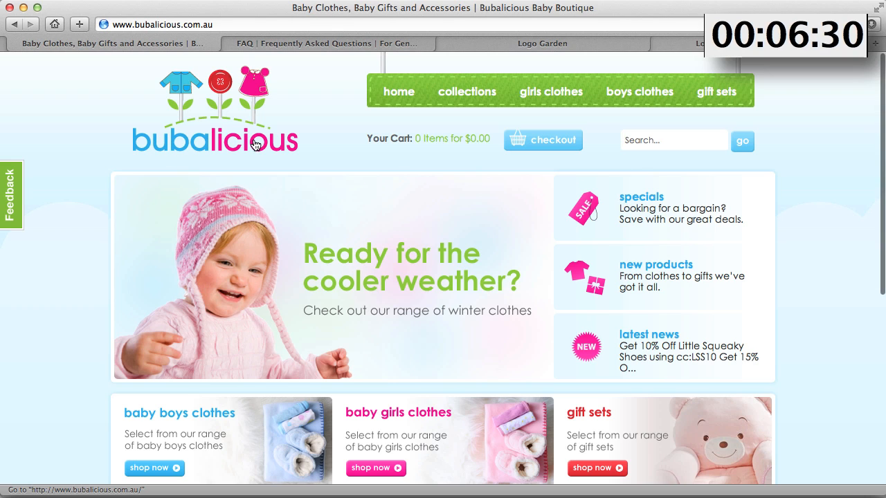
{"action": "left_click", "coordinate": [658, 43]}
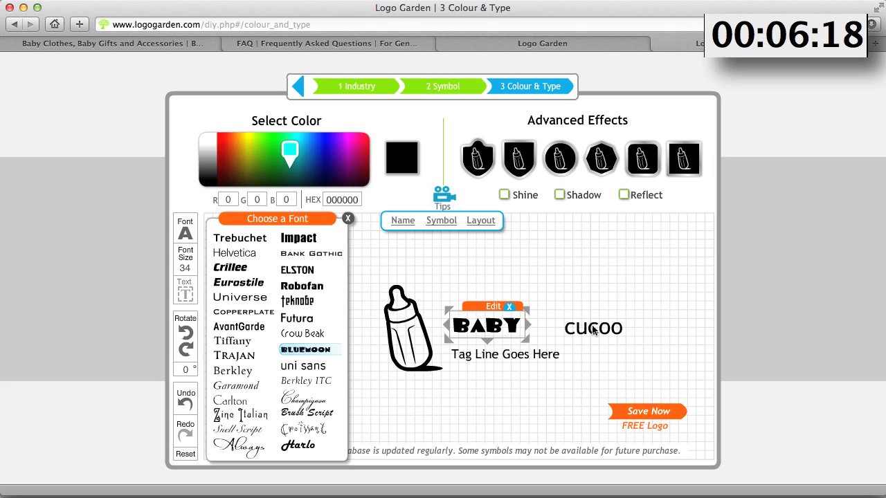
{"action": "double_click", "coordinate": [189, 268]}
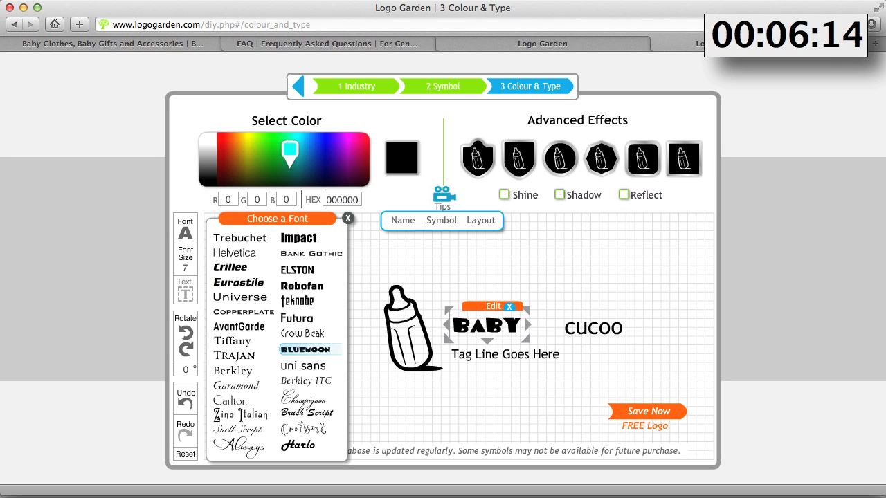
{"action": "type", "text": "70"}
{"action": "key", "text": "Return"}
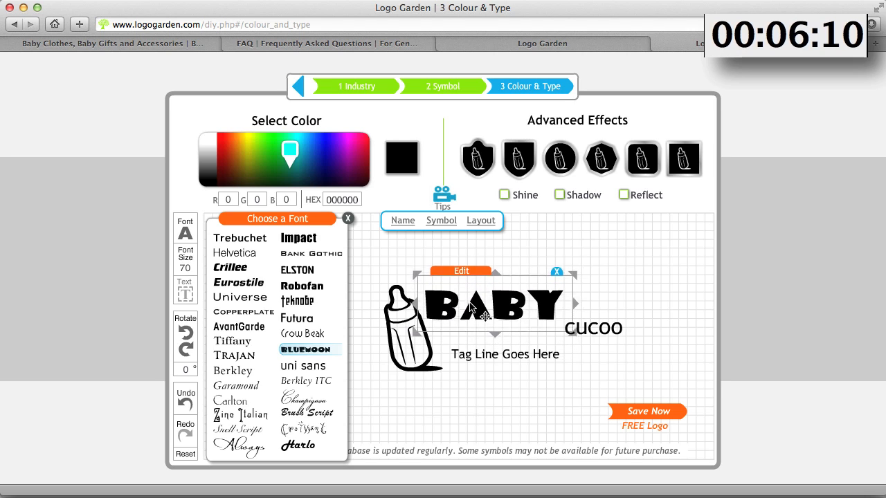
Style "cucoo" in the Bluemoon font at size 70 and move it below "baby"
{"action": "left_click", "coordinate": [605, 333]}
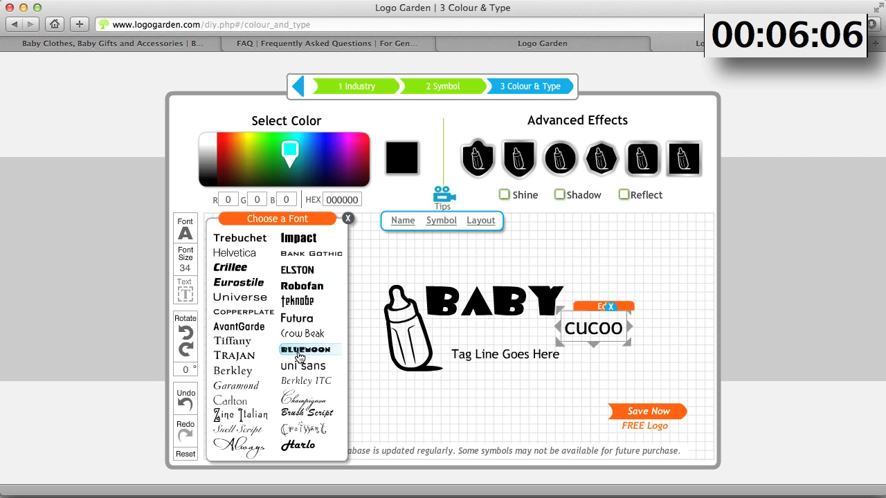
{"action": "left_click", "coordinate": [299, 357]}
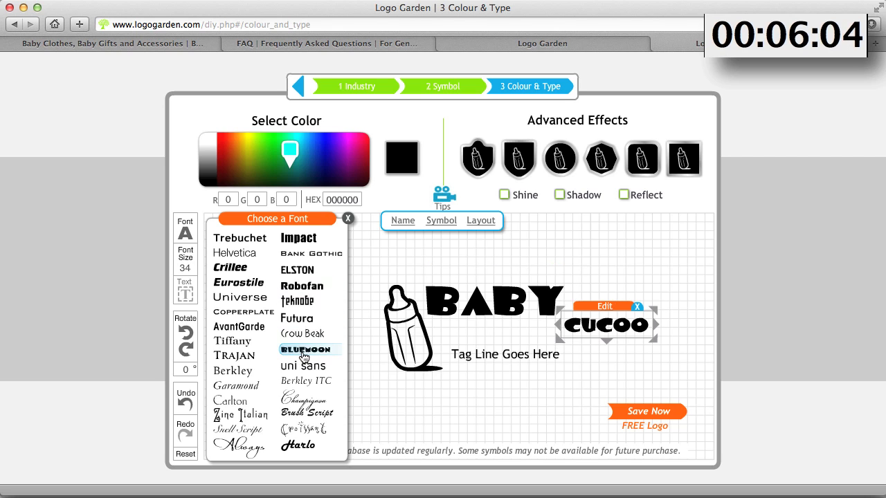
{"action": "left_click", "coordinate": [185, 267]}
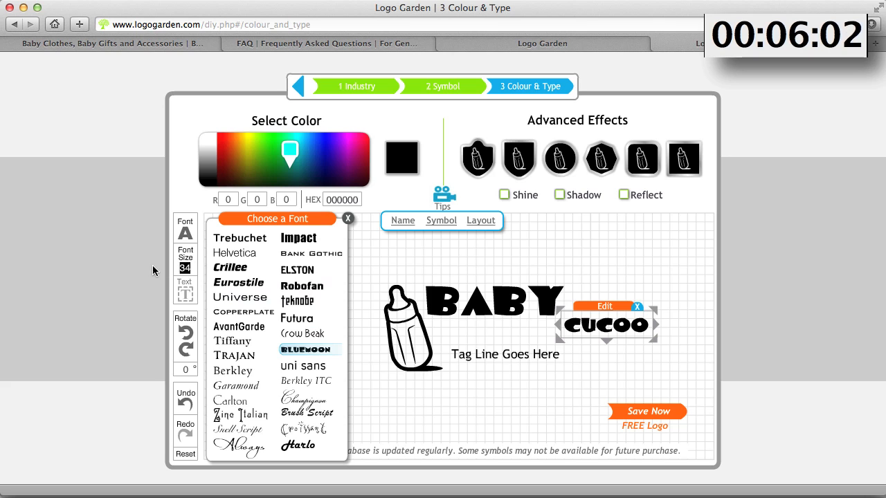
{"action": "type", "text": "70"}
{"action": "key", "text": "Return"}
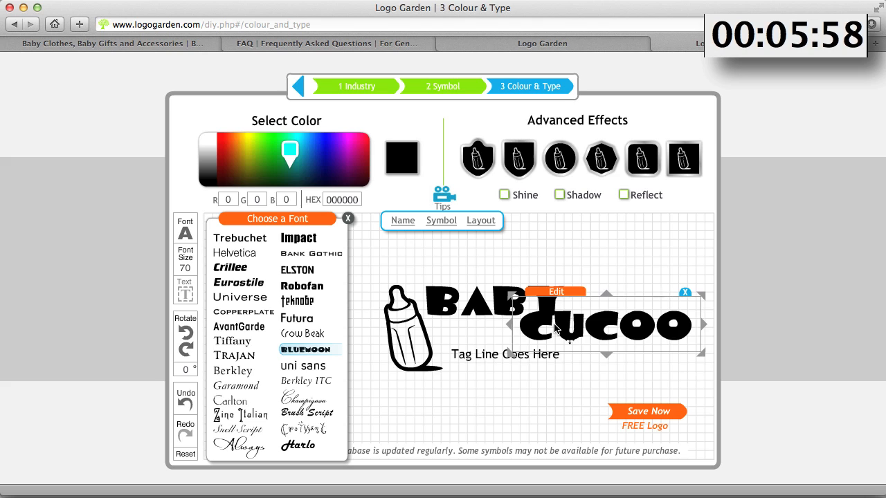
{"action": "left_click_drag", "start_coordinate": [556, 328], "coordinate": [511, 379]}
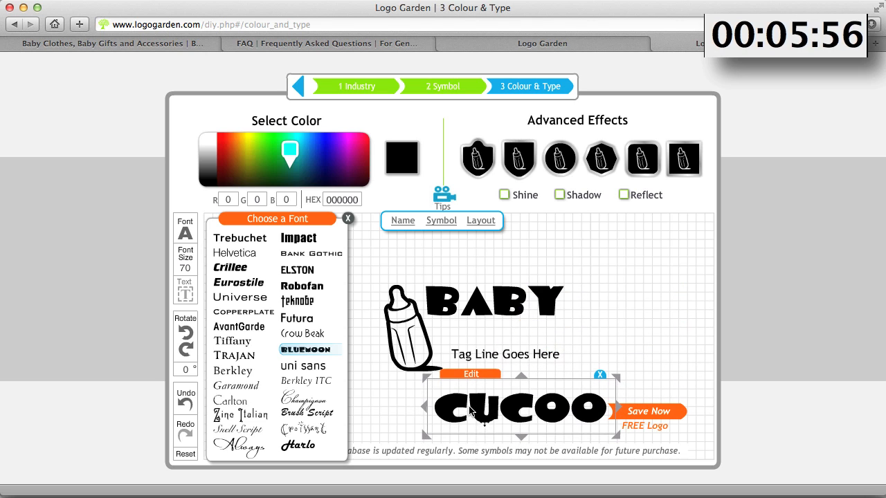
Set the tag line to the Futura font and change its text to "Gifts For Baby"
{"action": "left_click", "coordinate": [510, 357]}
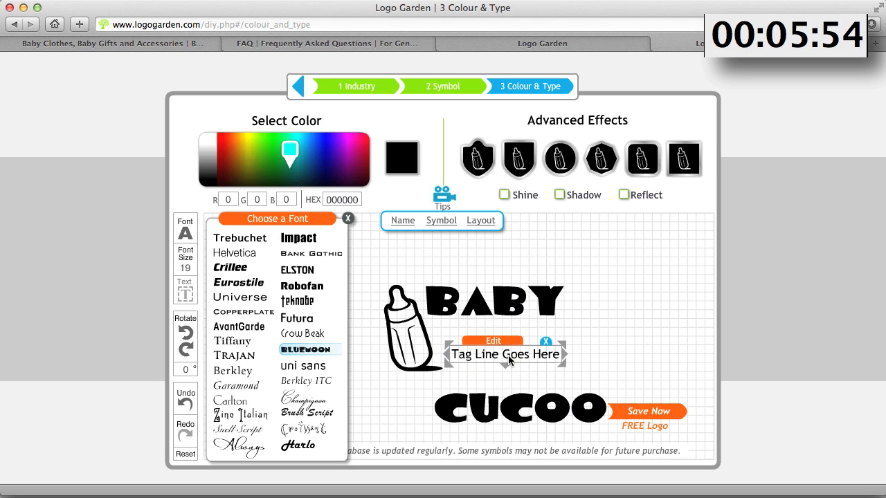
{"action": "left_click", "coordinate": [302, 320]}
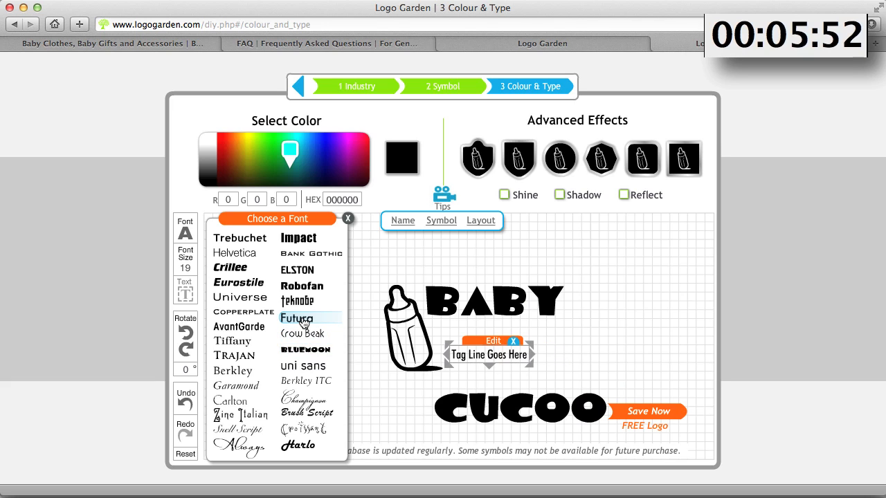
{"action": "left_click", "coordinate": [492, 342]}
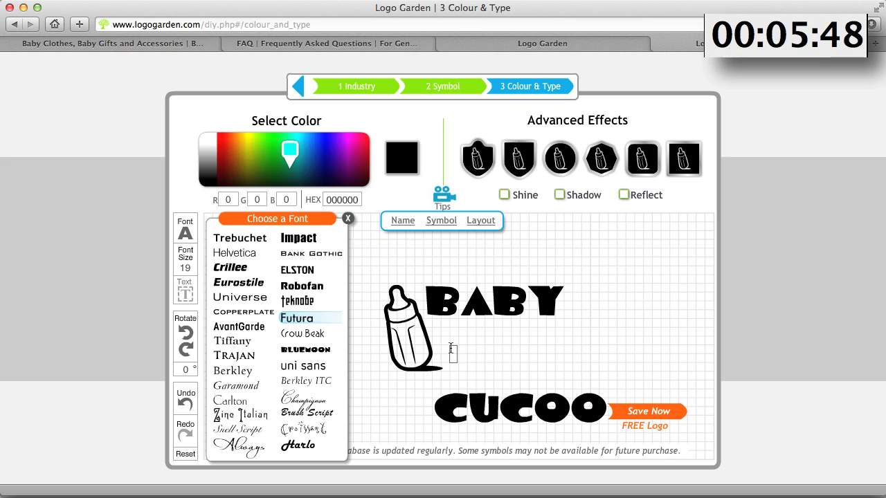
{"action": "type", "text": "Baby"}
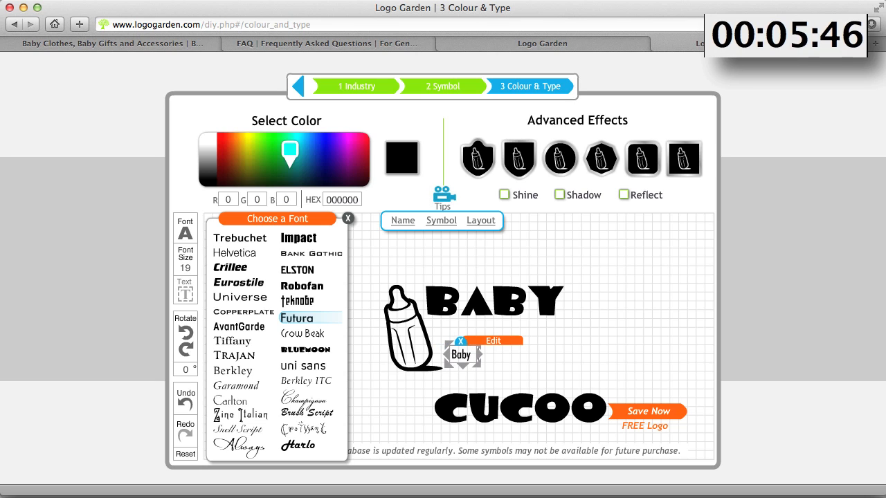
{"action": "key", "text": "BackSpace"}
{"action": "key", "text": "BackSpace"}
{"action": "key", "text": "BackSpace"}
{"action": "key", "text": "BackSpace"}
{"action": "type", "text": "G"}
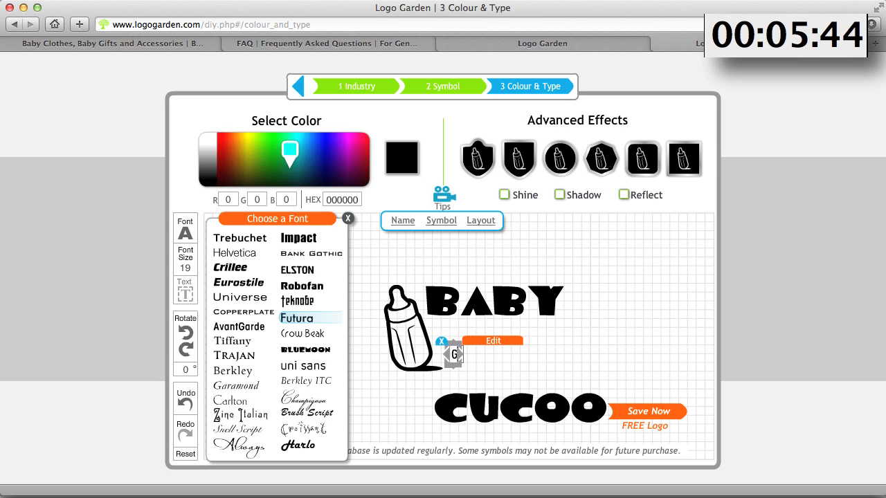
{"action": "type", "text": "ifts For "}
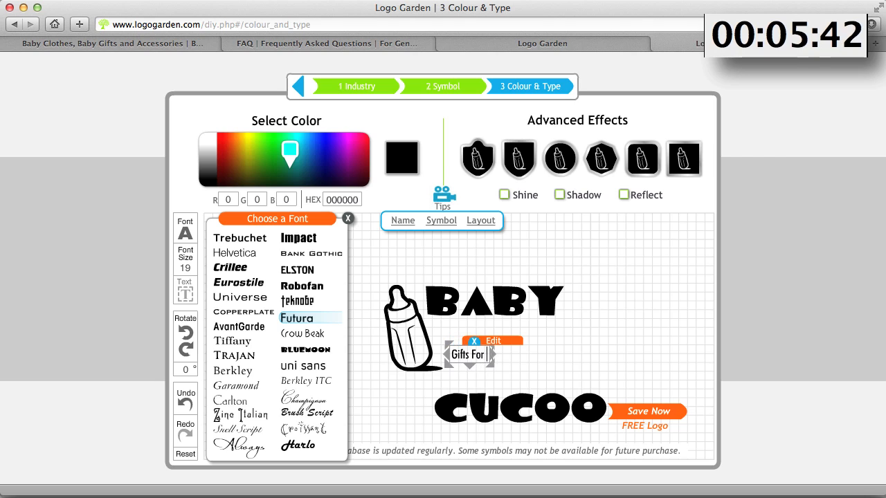
{"action": "type", "text": "Baby"}
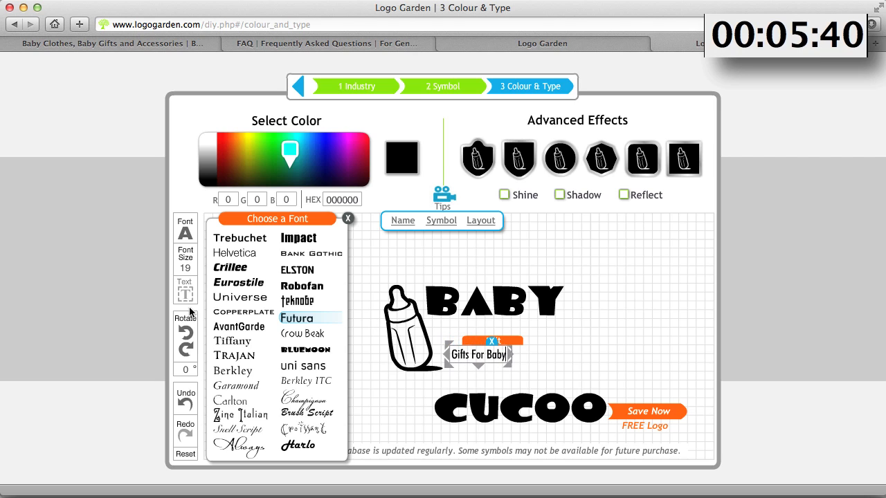
Set the tag line's font size to 34, move it to the right of the logo, and close the font chooser
{"action": "double_click", "coordinate": [192, 268]}
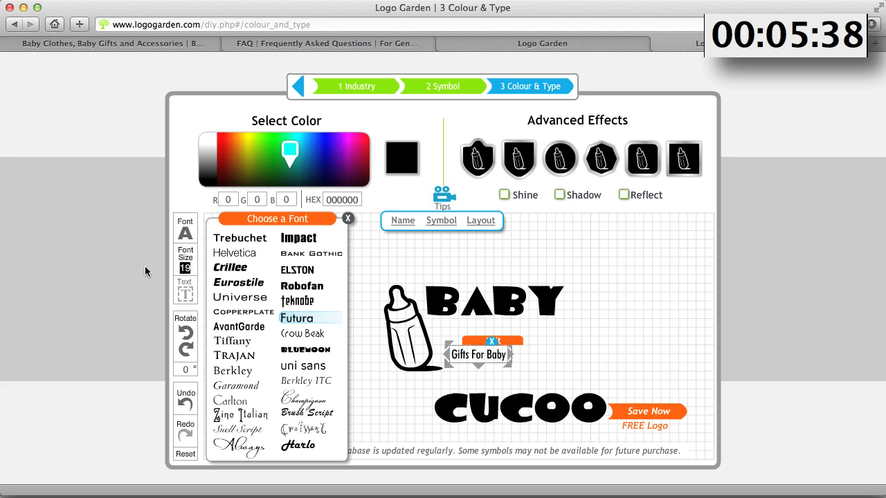
{"action": "type", "text": "34"}
{"action": "key", "text": "Return"}
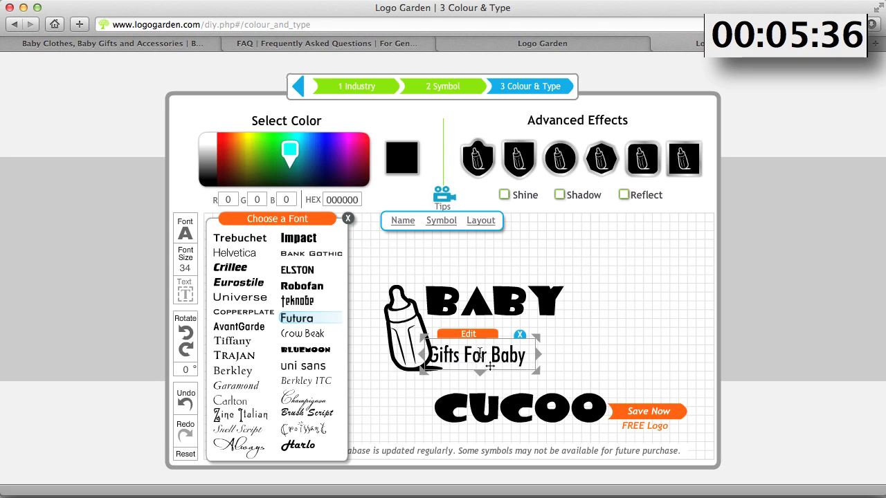
{"action": "left_click_drag", "start_coordinate": [483, 367], "coordinate": [663, 362]}
{"action": "left_click", "coordinate": [517, 376]}
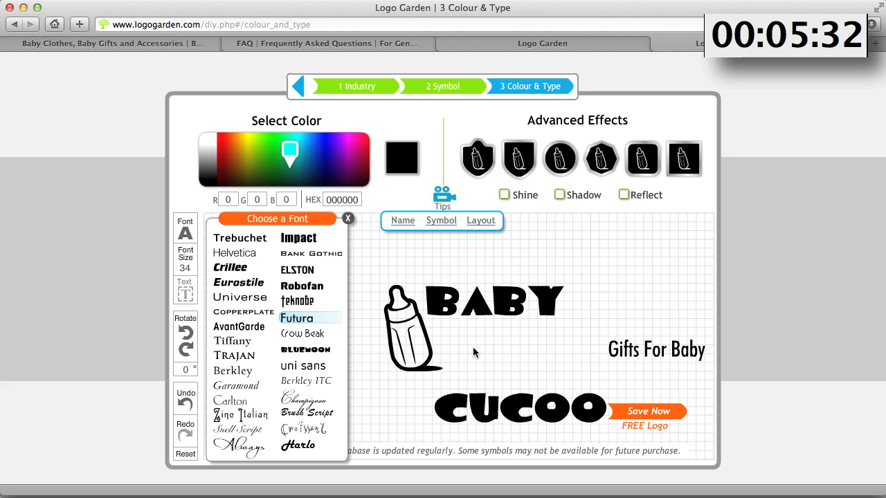
{"action": "left_click", "coordinate": [348, 220]}
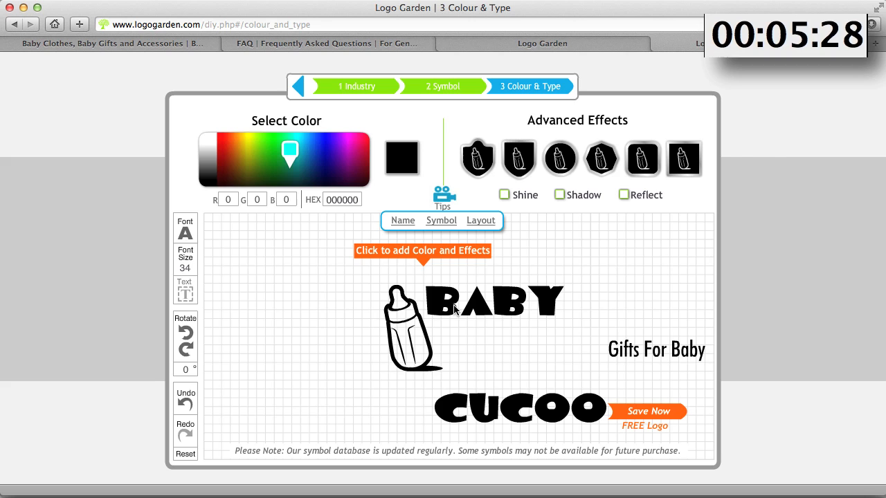
Arrange "baby", the bottle symbol and "cucoo" in one row, with the tag line beneath "cucoo"
{"action": "left_click", "coordinate": [482, 307]}
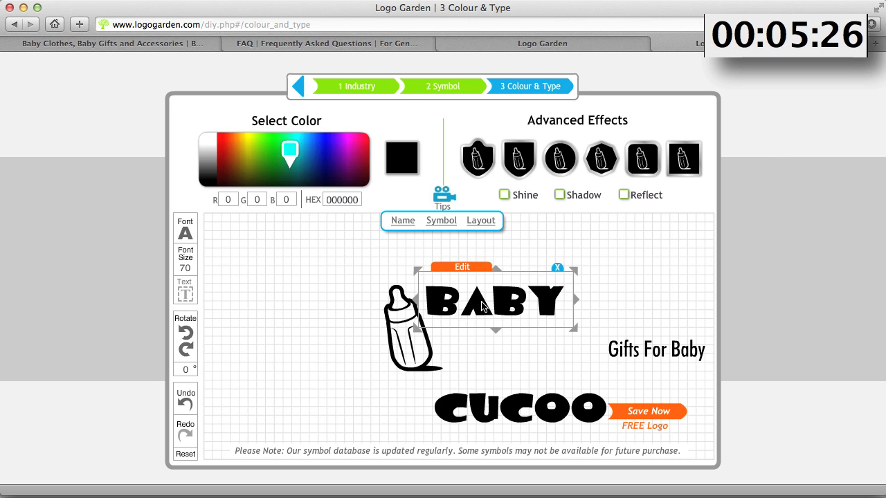
{"action": "left_click_drag", "start_coordinate": [482, 307], "coordinate": [327, 328]}
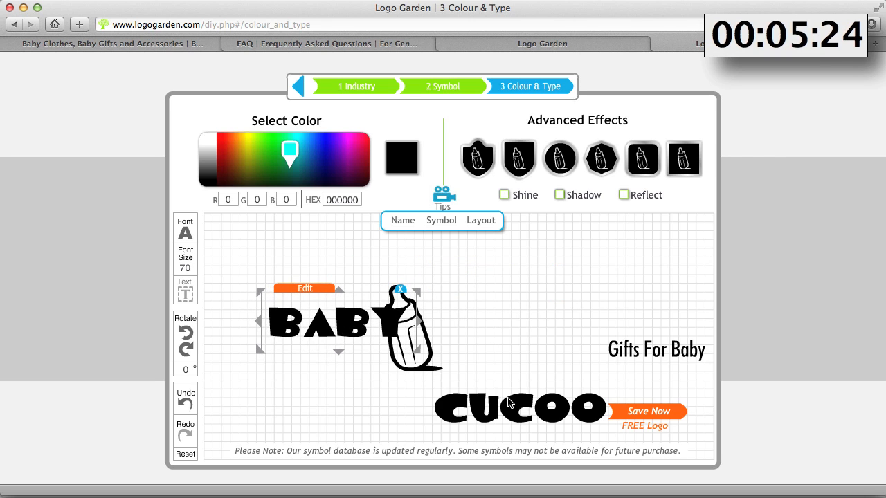
{"action": "left_click", "coordinate": [427, 346]}
{"action": "left_click_drag", "start_coordinate": [427, 346], "coordinate": [450, 321]}
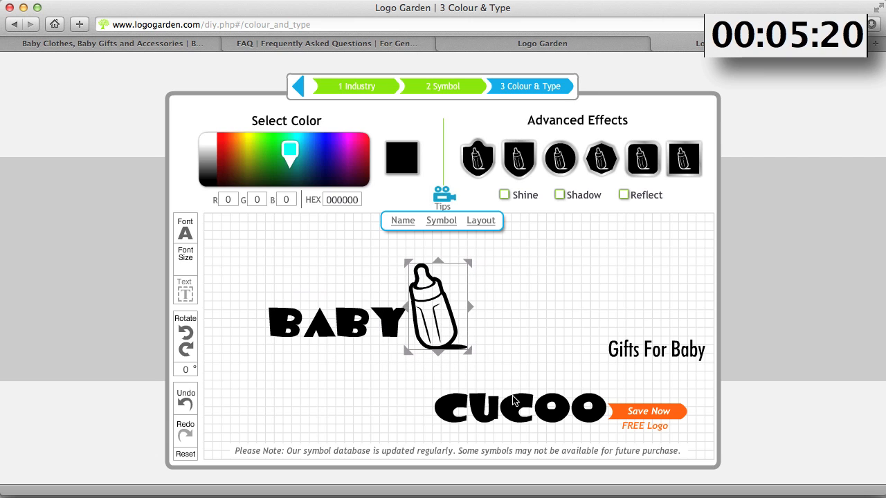
{"action": "left_click_drag", "start_coordinate": [514, 400], "coordinate": [541, 315]}
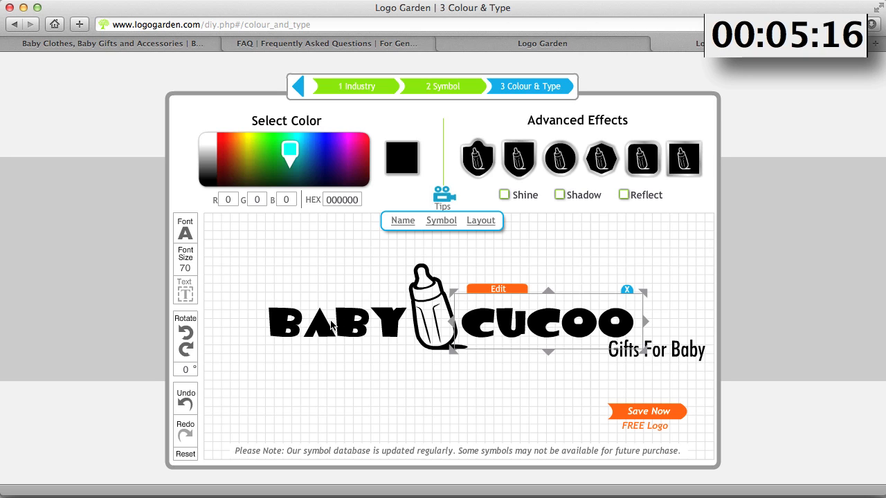
{"action": "left_click", "coordinate": [332, 327]}
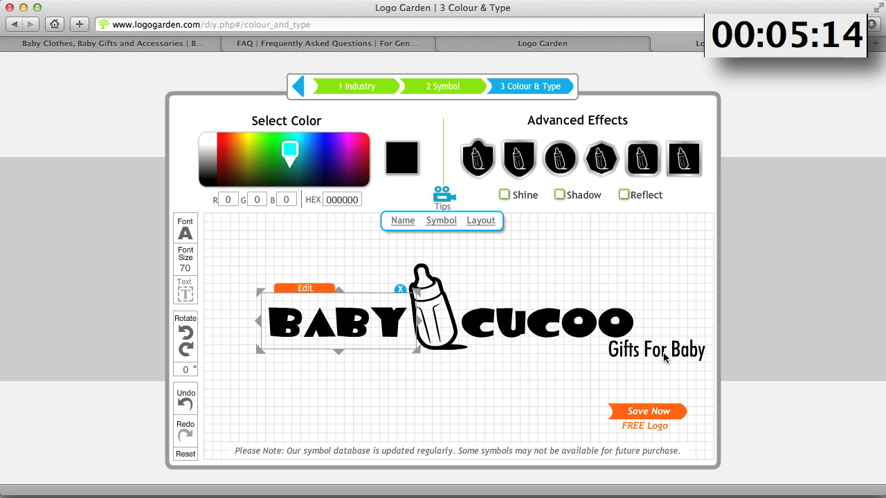
{"action": "left_click_drag", "start_coordinate": [664, 355], "coordinate": [529, 351]}
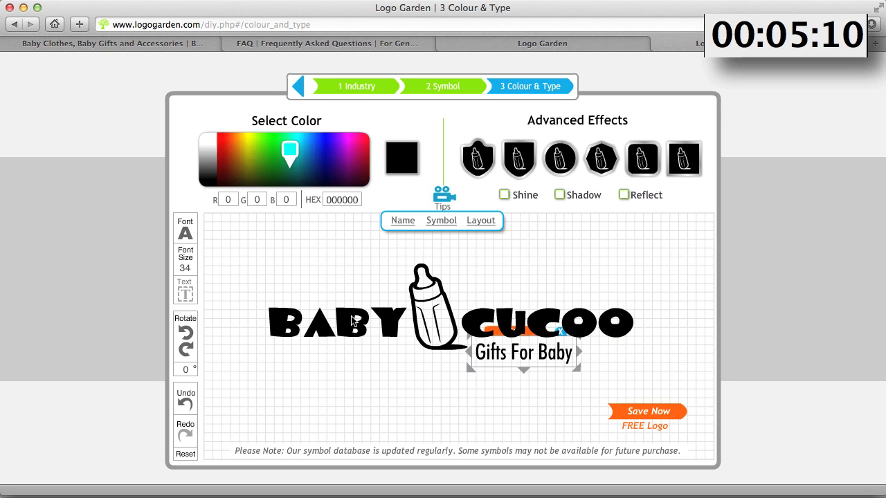
Colour the "baby" text and the tag line blue (HEX A7FE)
{"action": "left_click", "coordinate": [353, 320]}
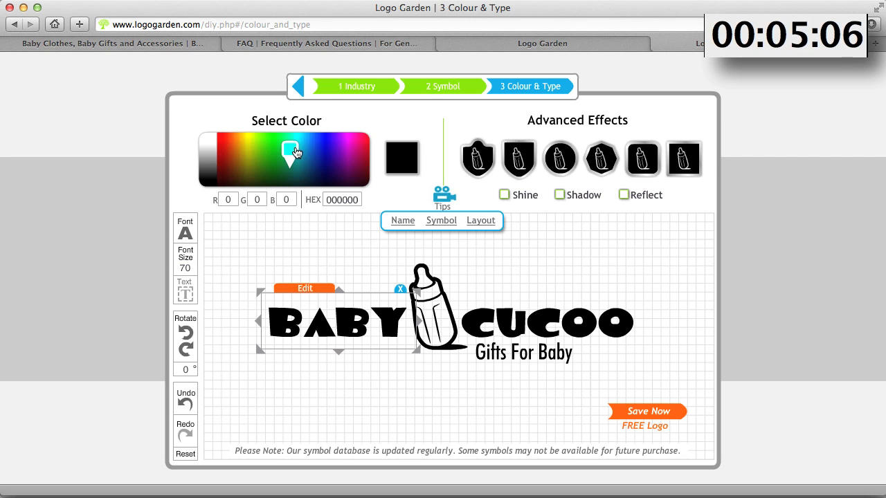
{"action": "mouse_move", "coordinate": [291, 149]}
{"action": "left_mouse_down"}
{"action": "mouse_move", "coordinate": [307, 141]}
{"action": "mouse_move", "coordinate": [313, 120]}
{"action": "left_mouse_up"}
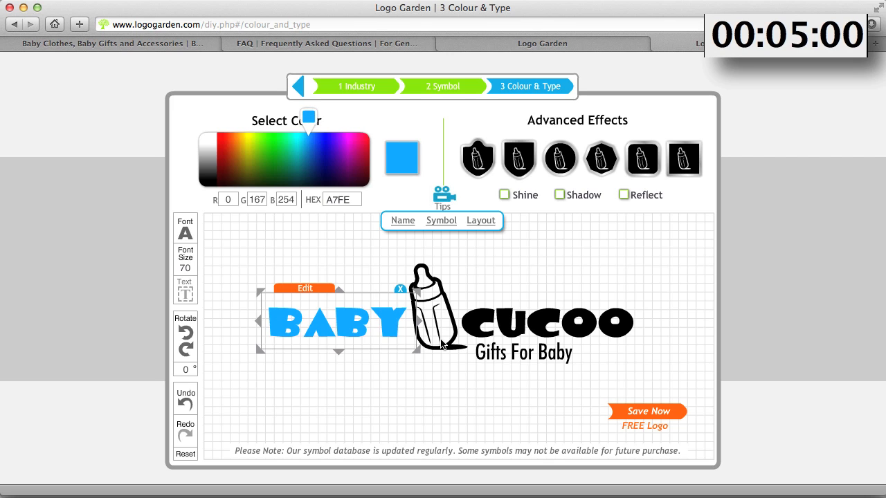
{"action": "left_click", "coordinate": [497, 359]}
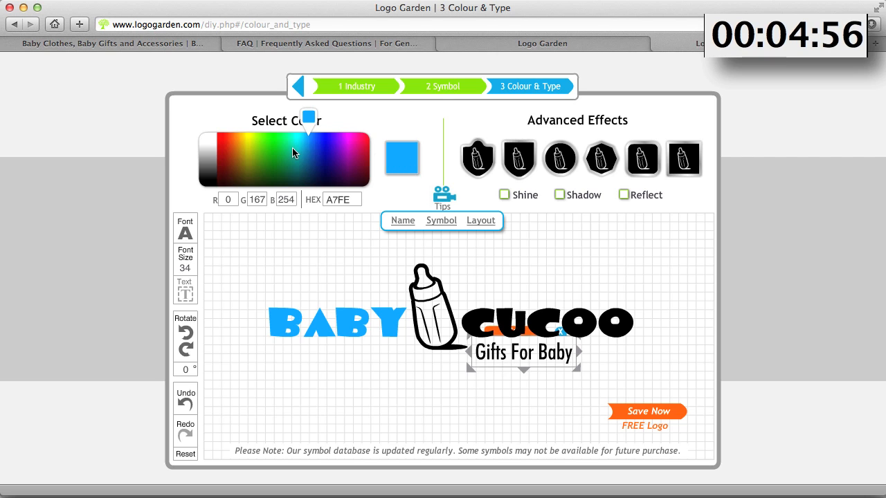
{"action": "left_click", "coordinate": [404, 160]}
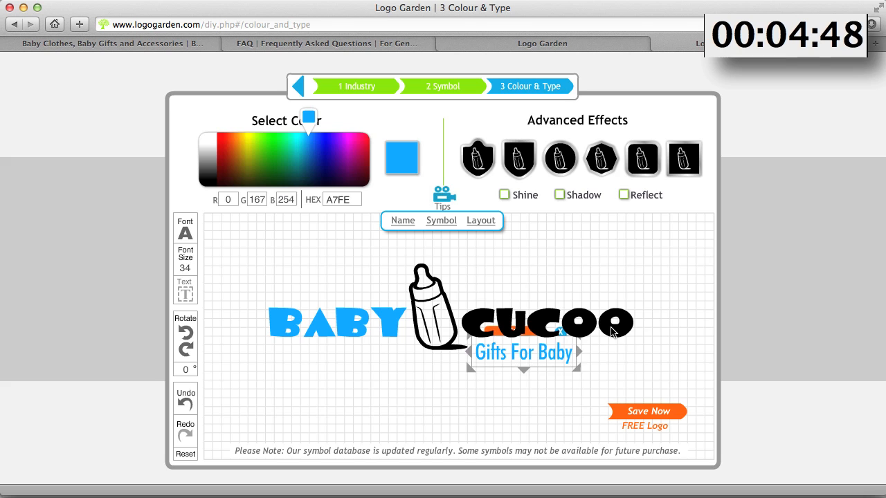
Colour "cucoo" pink (HEX FF009A), glancing at the bubalicious site for colour reference
{"action": "left_click", "coordinate": [612, 331]}
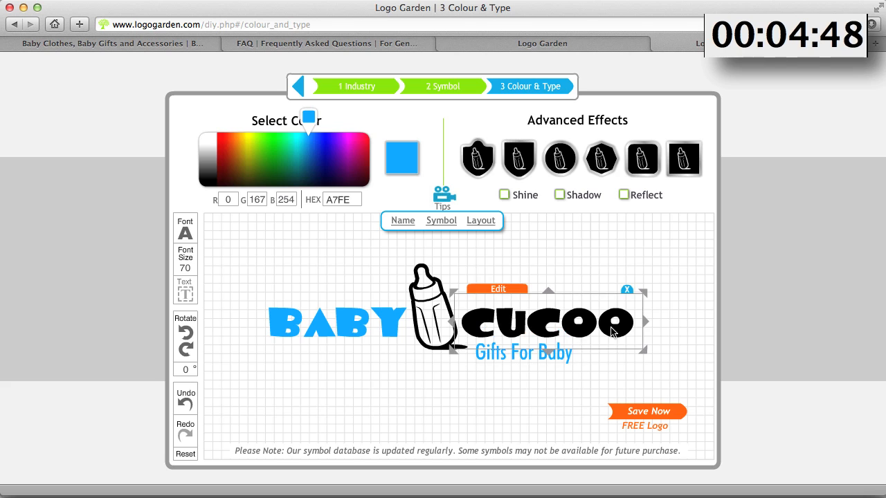
{"action": "left_click", "coordinate": [355, 152]}
{"action": "mouse_move", "coordinate": [355, 152]}
{"action": "left_mouse_down"}
{"action": "mouse_move", "coordinate": [358, 123]}
{"action": "mouse_move", "coordinate": [363, 134]}
{"action": "left_mouse_up"}
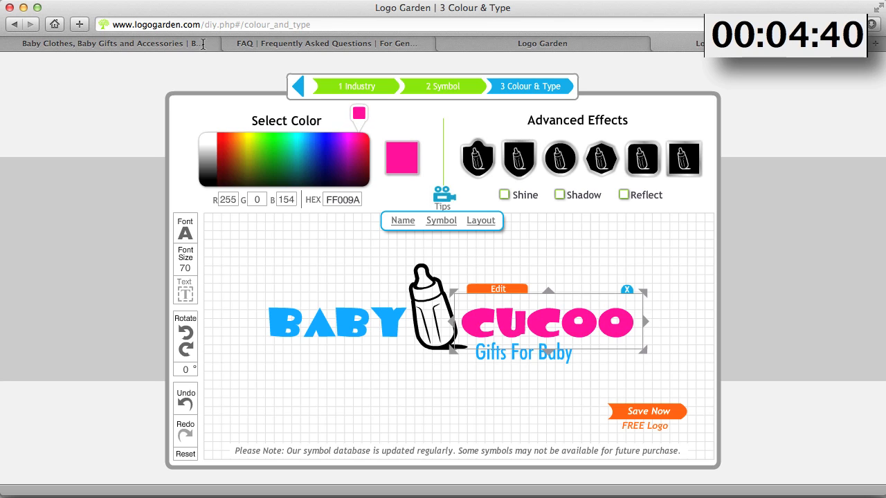
{"action": "left_click", "coordinate": [149, 44]}
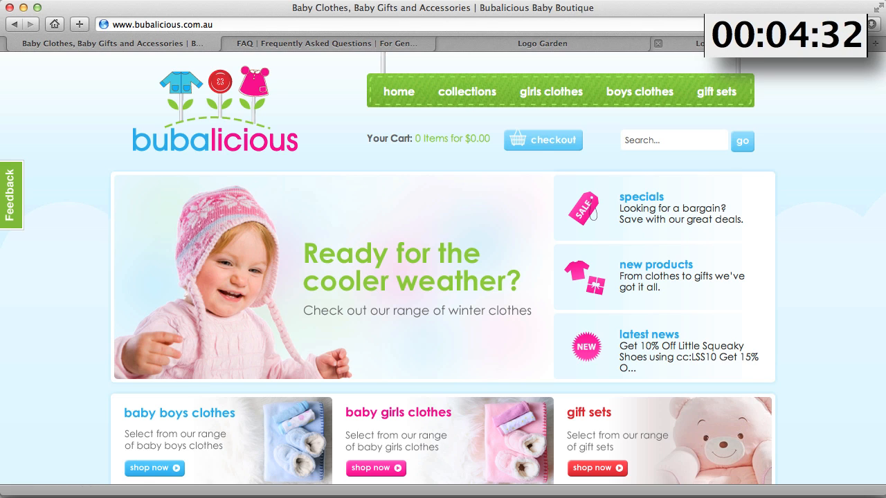
{"action": "left_click", "coordinate": [719, 43]}
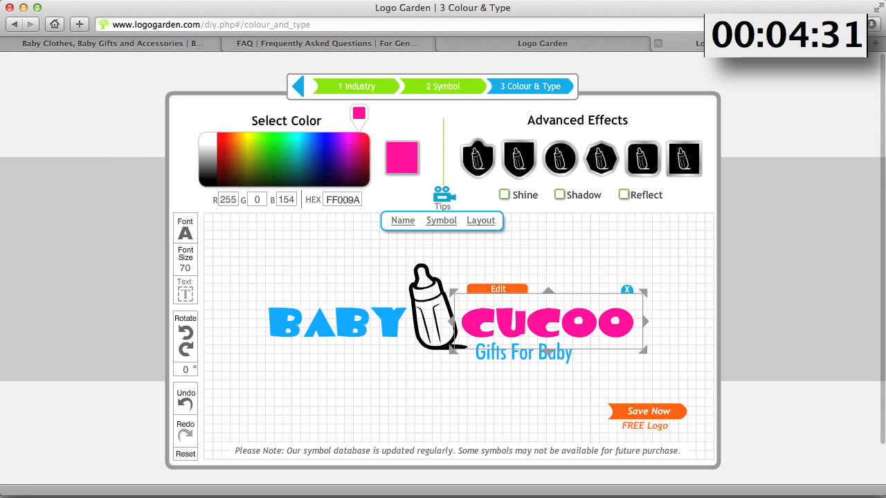
Rotate the bottle symbol, trying tilts of about 153° and 175°
{"action": "left_click", "coordinate": [423, 321]}
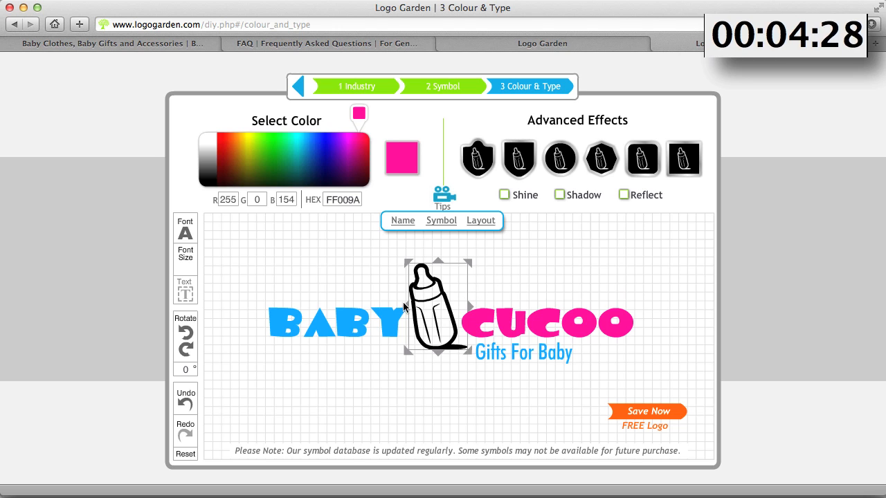
{"action": "left_click_drag", "start_coordinate": [407, 311], "coordinate": [469, 308]}
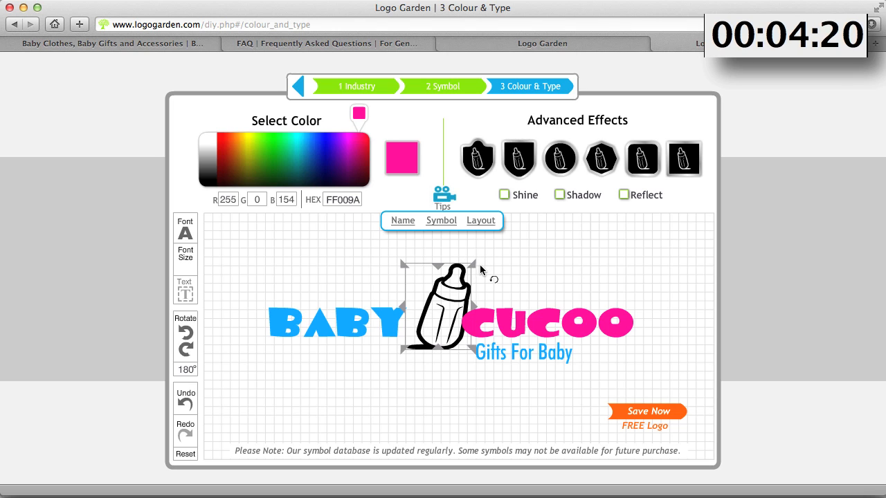
{"action": "left_click_drag", "start_coordinate": [476, 266], "coordinate": [454, 254]}
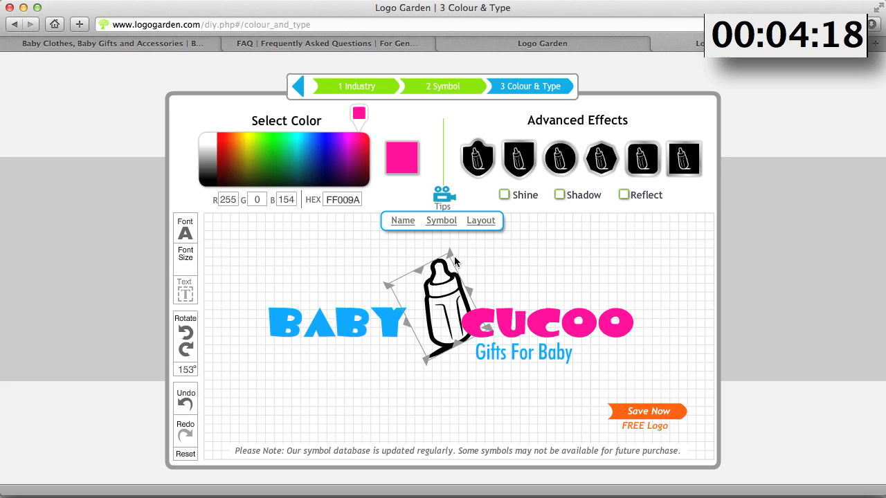
{"action": "left_click_drag", "start_coordinate": [178, 368], "coordinate": [214, 367]}
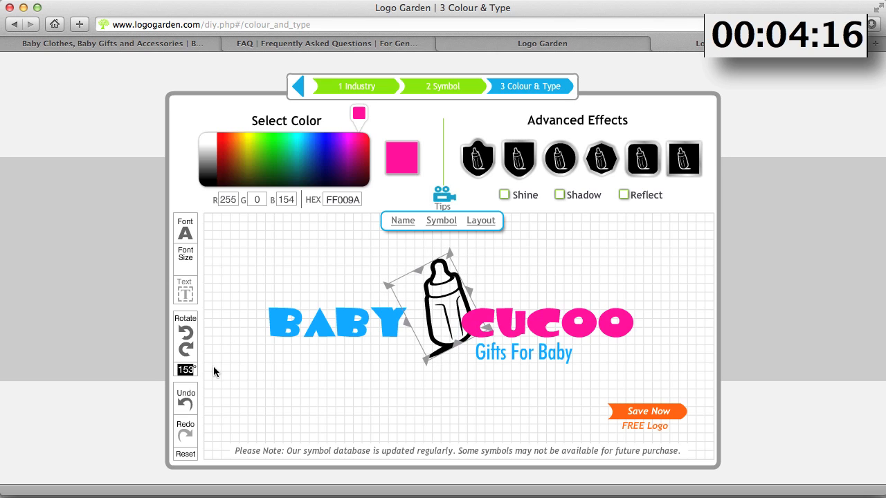
{"action": "left_click", "coordinate": [480, 261]}
{"action": "left_click", "coordinate": [445, 273]}
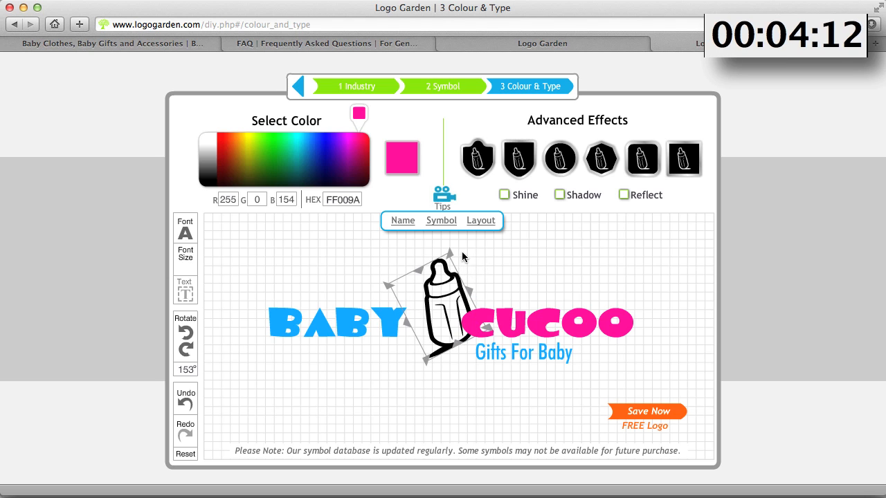
{"action": "left_click_drag", "start_coordinate": [455, 248], "coordinate": [473, 265]}
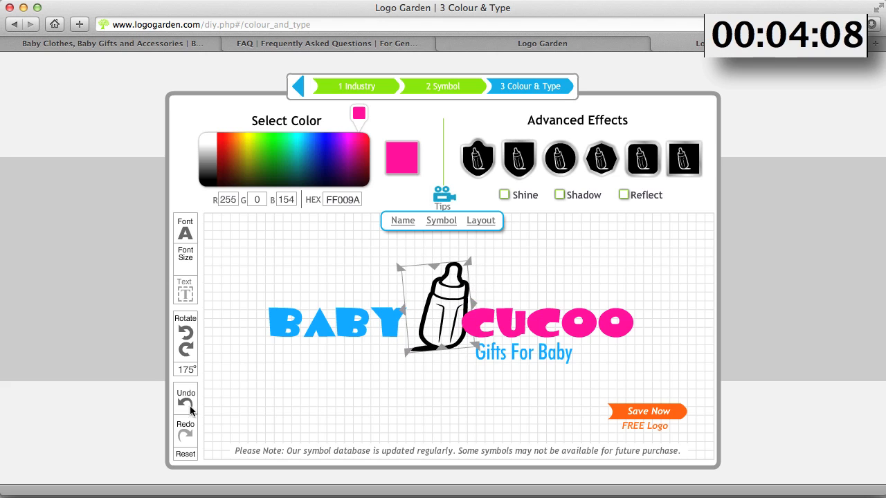
Set the bottle's rotation to 0° and undo it
{"action": "left_click_drag", "start_coordinate": [178, 370], "coordinate": [220, 371]}
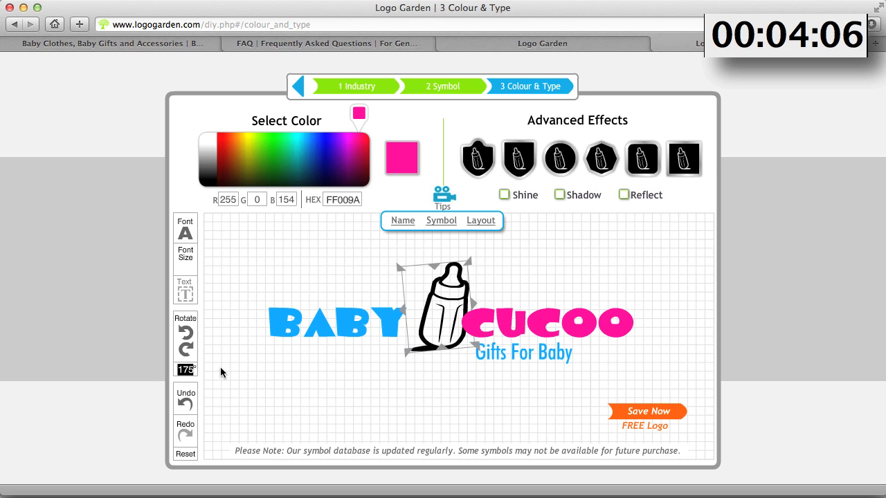
{"action": "type", "text": "0"}
{"action": "key", "text": "Return"}
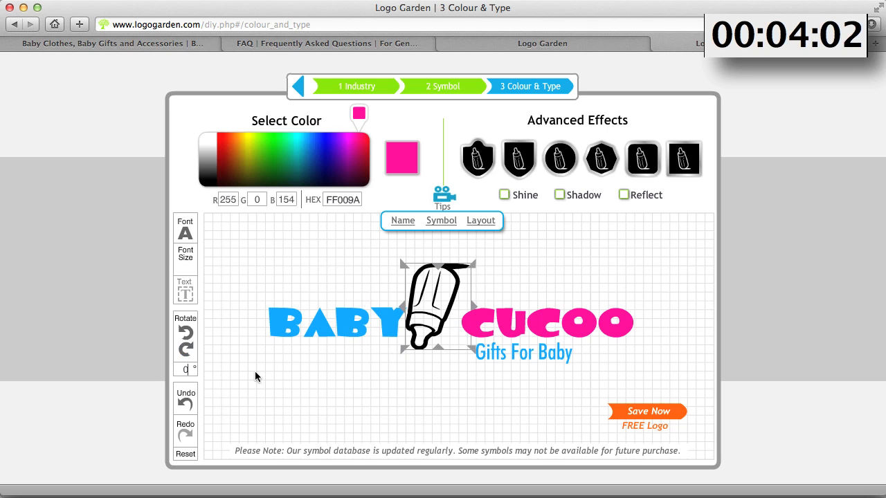
{"action": "left_click", "coordinate": [186, 404]}
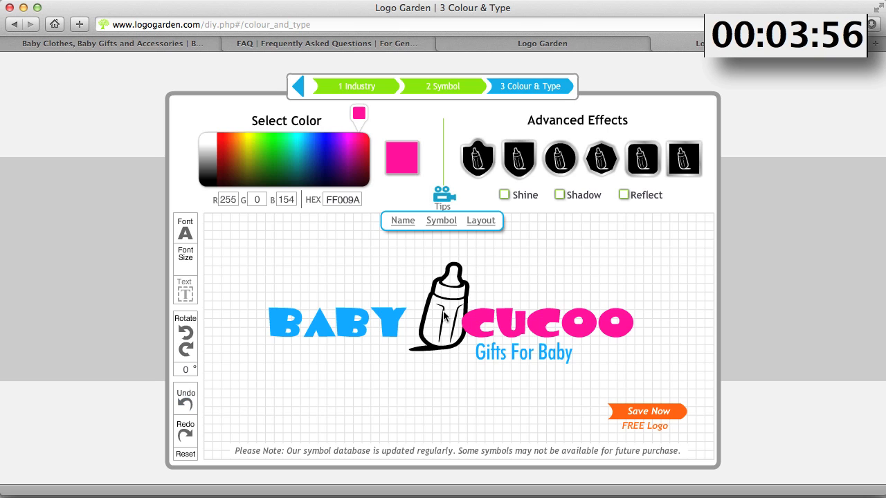
Tilt the bottle and colour it green (HEX 9F3C), then undo those changes
{"action": "left_click_drag", "start_coordinate": [444, 316], "coordinate": [429, 321]}
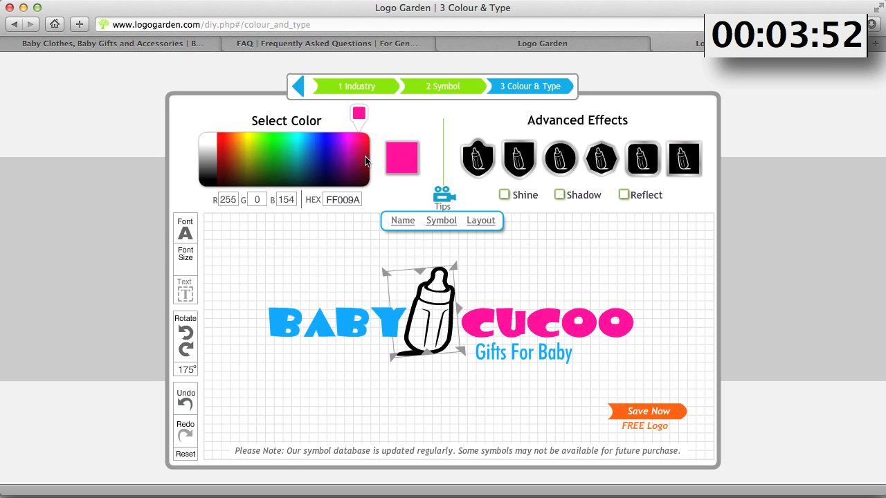
{"action": "mouse_move", "coordinate": [366, 160]}
{"action": "left_mouse_down"}
{"action": "mouse_move", "coordinate": [350, 149]}
{"action": "mouse_move", "coordinate": [269, 141]}
{"action": "mouse_move", "coordinate": [283, 162]}
{"action": "left_mouse_up"}
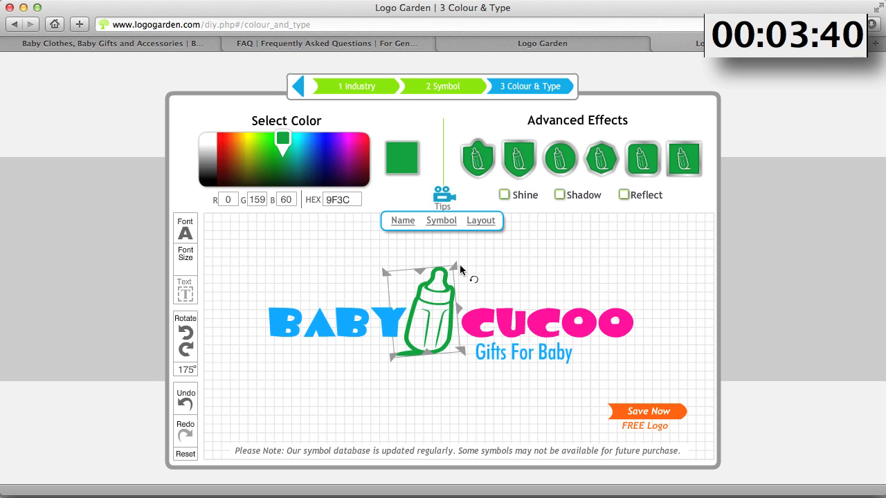
{"action": "left_click", "coordinate": [184, 405]}
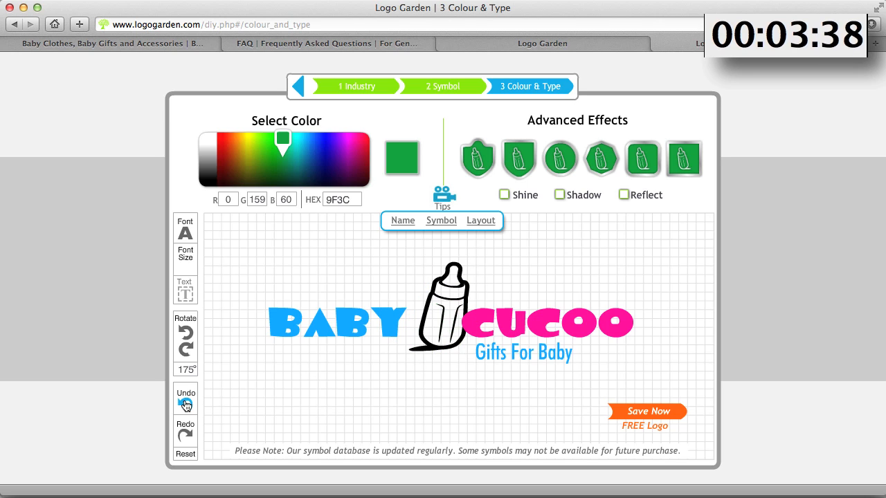
{"action": "left_click", "coordinate": [184, 405]}
{"action": "left_click", "coordinate": [185, 405]}
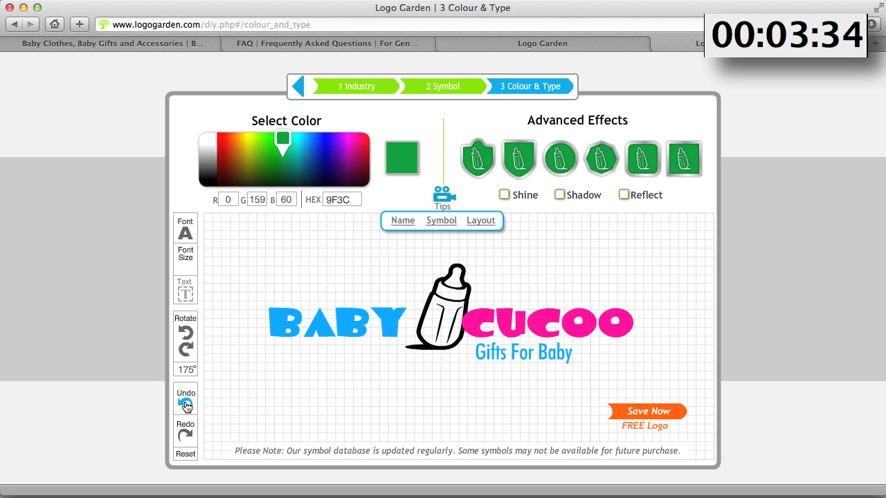
Shift the bottle symbol slightly left and colour it green (HEX 9F3C)
{"action": "left_click", "coordinate": [445, 313]}
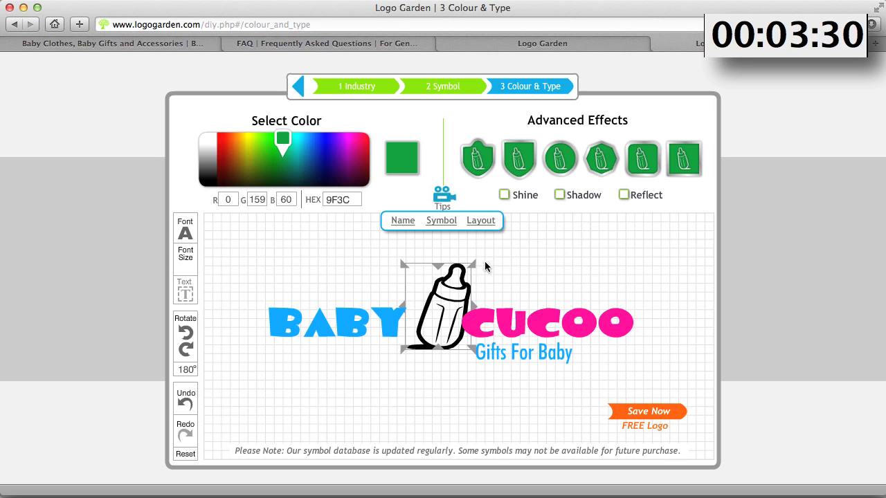
{"action": "left_click_drag", "start_coordinate": [449, 303], "coordinate": [431, 305]}
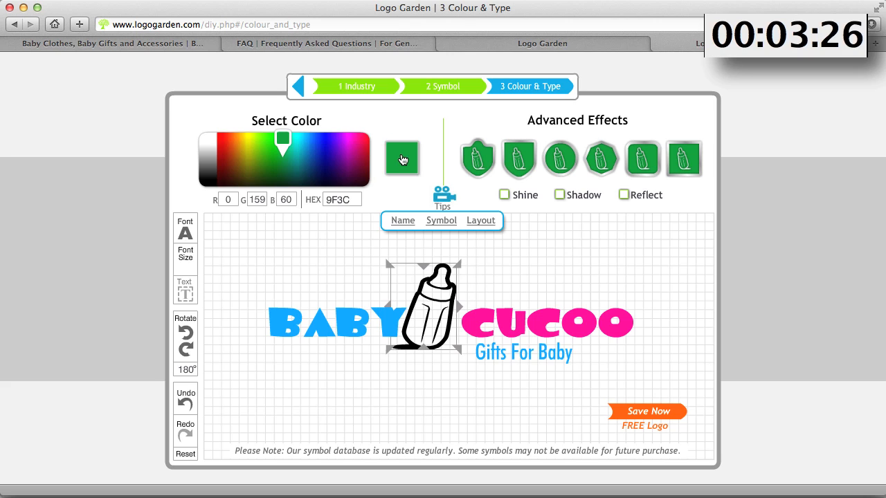
{"action": "left_click", "coordinate": [402, 160]}
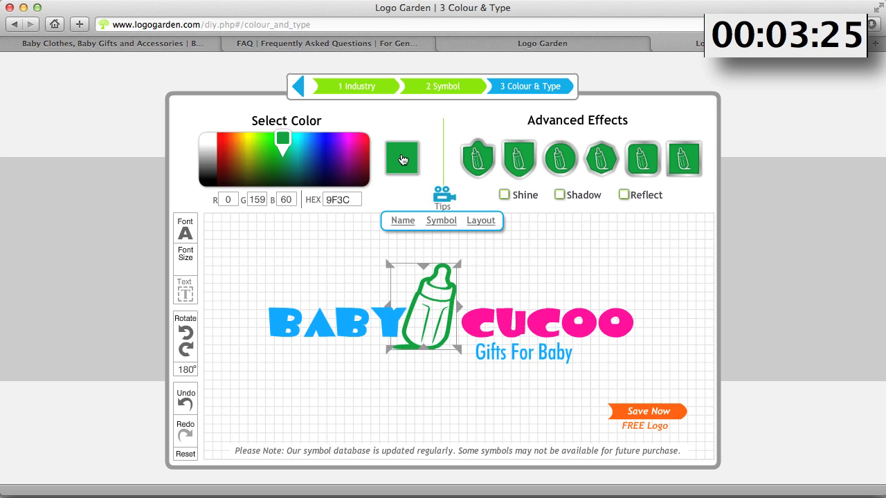
Nudge "cucoo" slightly to the left, closer to the bottle
{"action": "left_click", "coordinate": [501, 330]}
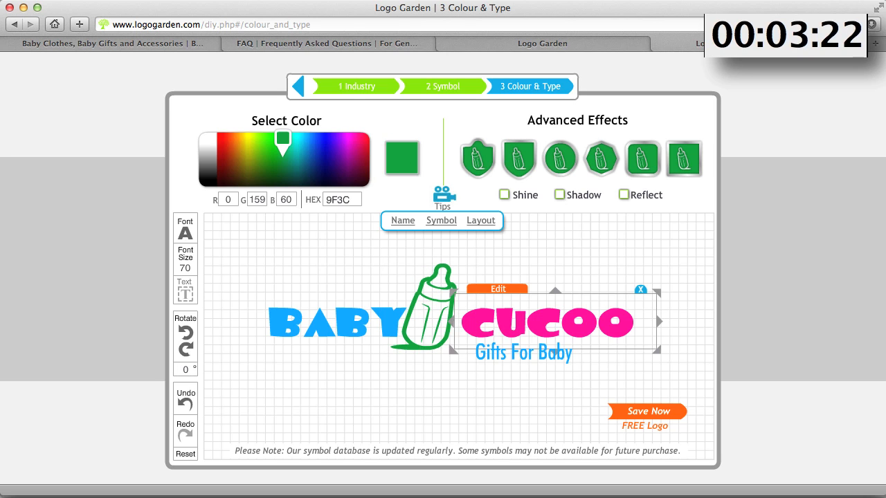
{"action": "key", "text": "Left"}
{"action": "key", "text": "Left"}
{"action": "key", "text": "Left"}
{"action": "key", "text": "Left"}
{"action": "key", "text": "Left"}
{"action": "key", "text": "Left"}
{"action": "key", "text": "Left"}
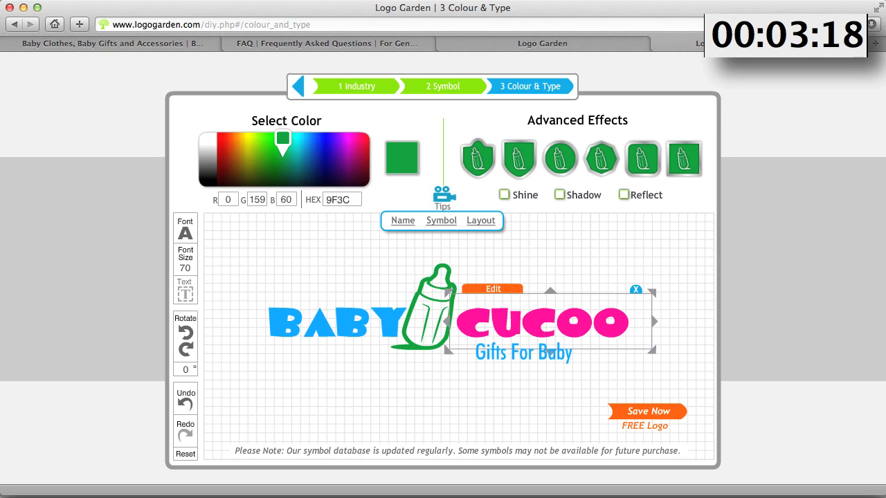
{"action": "left_click", "coordinate": [504, 358]}
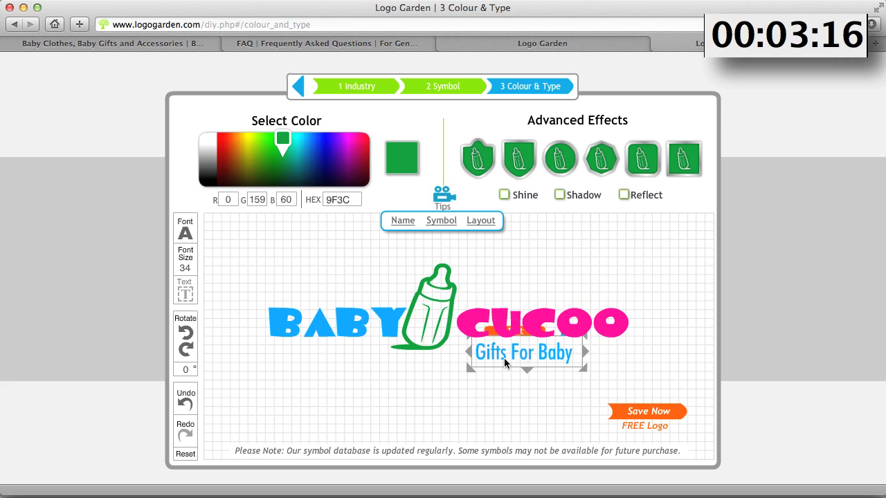
{"action": "left_click", "coordinate": [408, 407]}
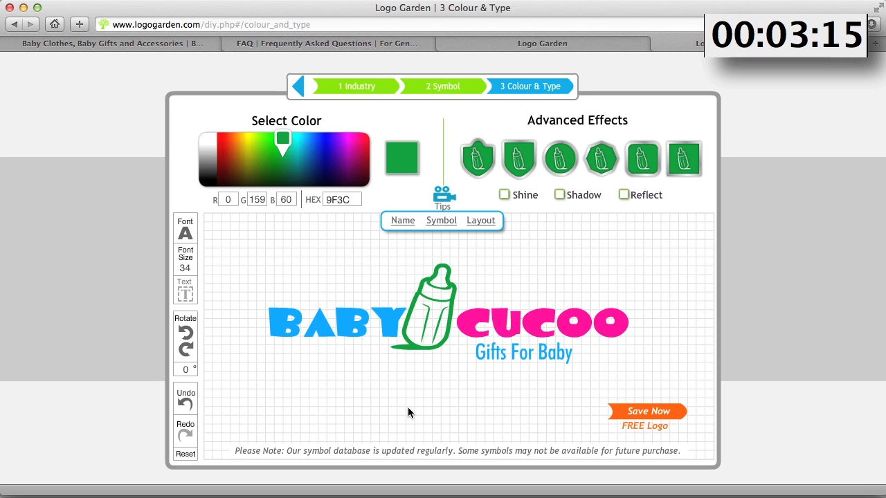
Nudge the bottle symbol slightly to the right
{"action": "left_click", "coordinate": [437, 322]}
{"action": "key", "text": "Right"}
{"action": "key", "text": "Right"}
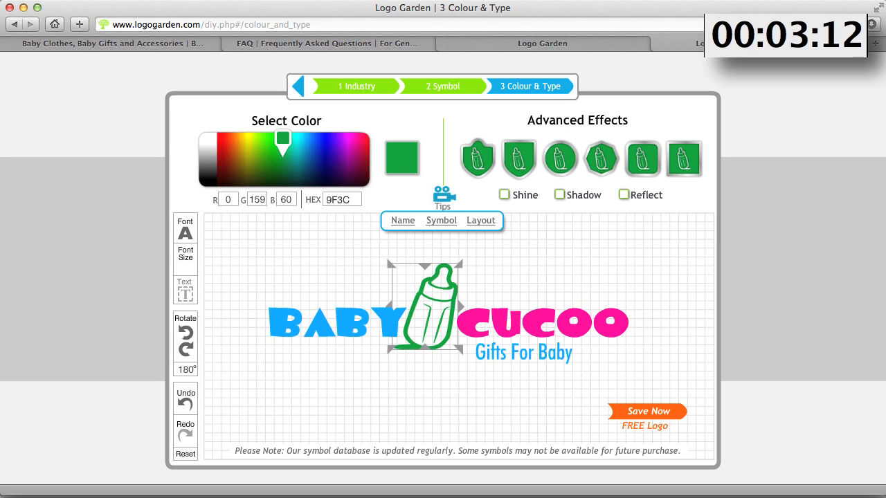
Try shield and rounded badge backgrounds behind the bottle symbol, then undo them
{"action": "left_click", "coordinate": [384, 380]}
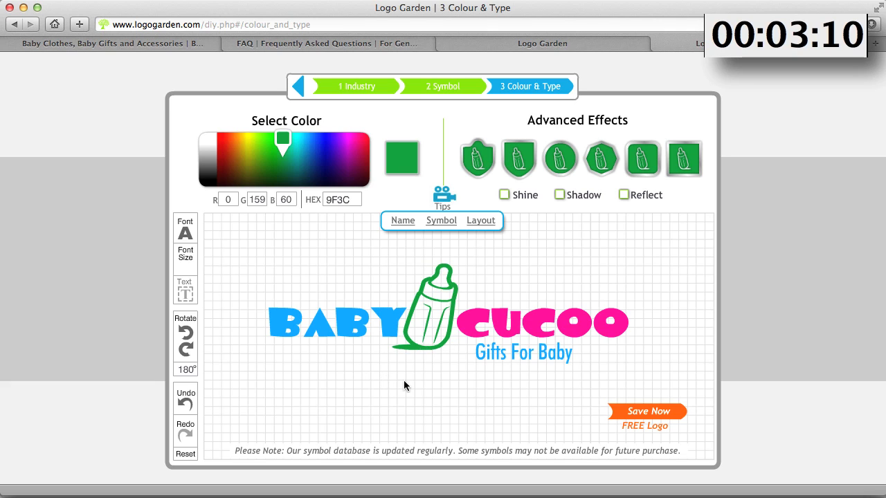
{"action": "left_click", "coordinate": [441, 297]}
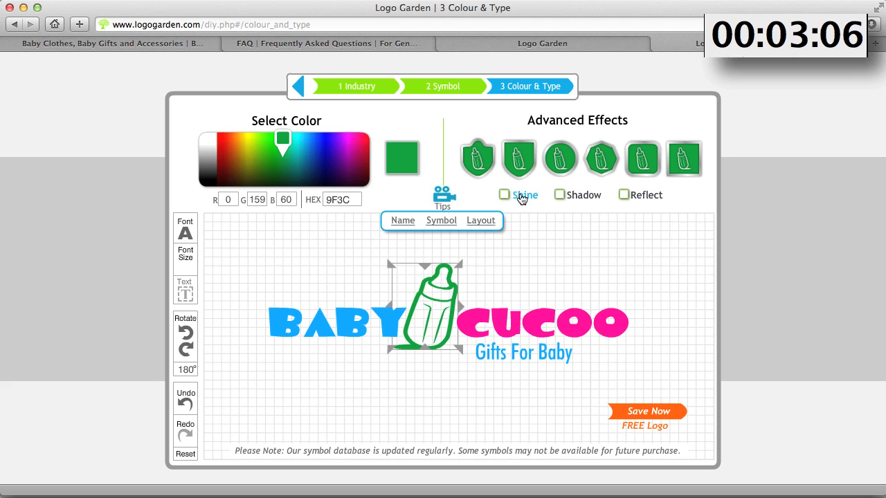
{"action": "left_click", "coordinate": [479, 163]}
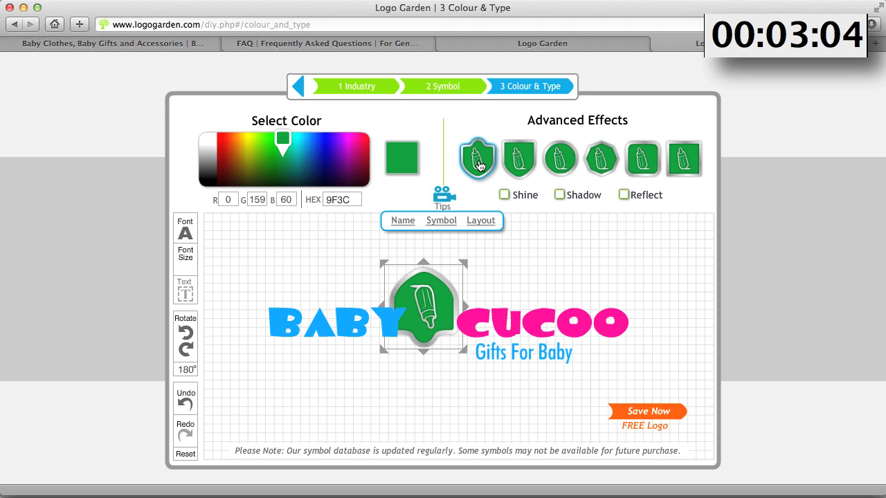
{"action": "left_click", "coordinate": [520, 159]}
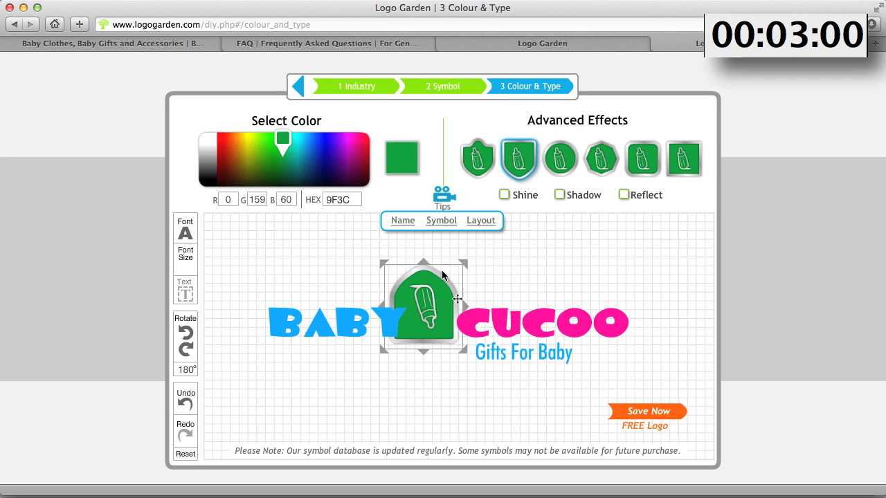
{"action": "left_click", "coordinate": [515, 168]}
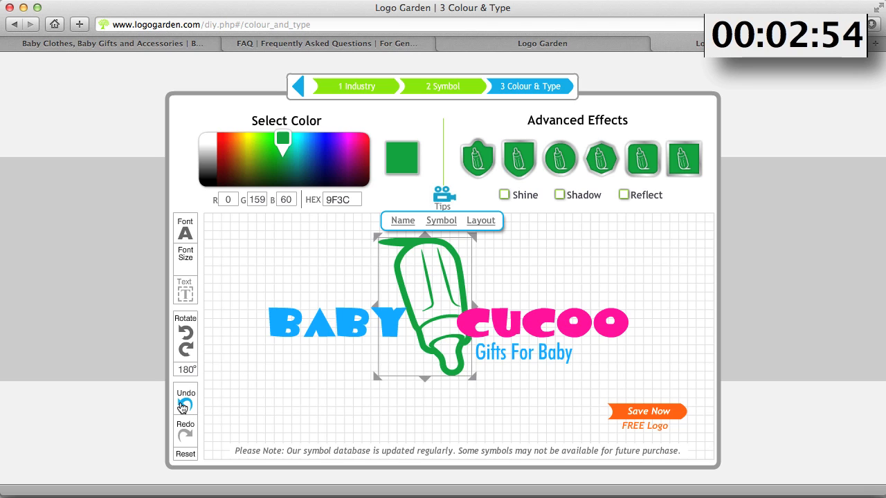
{"action": "left_click", "coordinate": [183, 407]}
{"action": "left_click", "coordinate": [184, 407]}
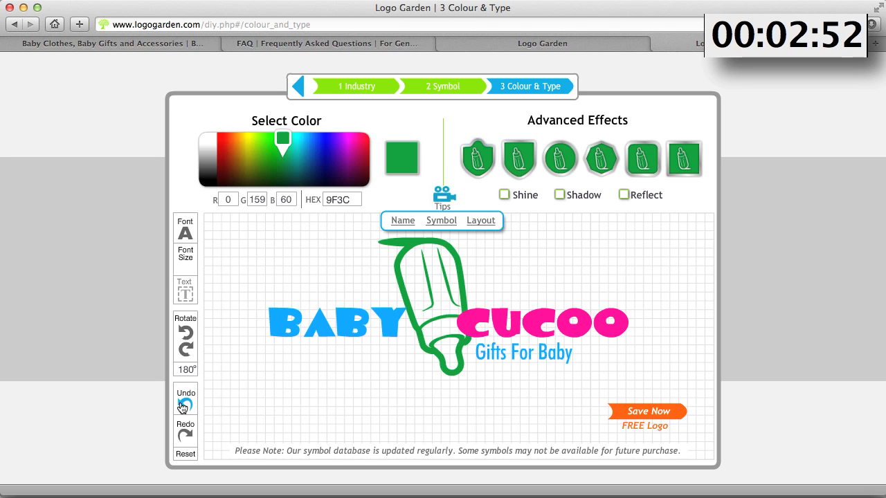
{"action": "left_click", "coordinate": [183, 407]}
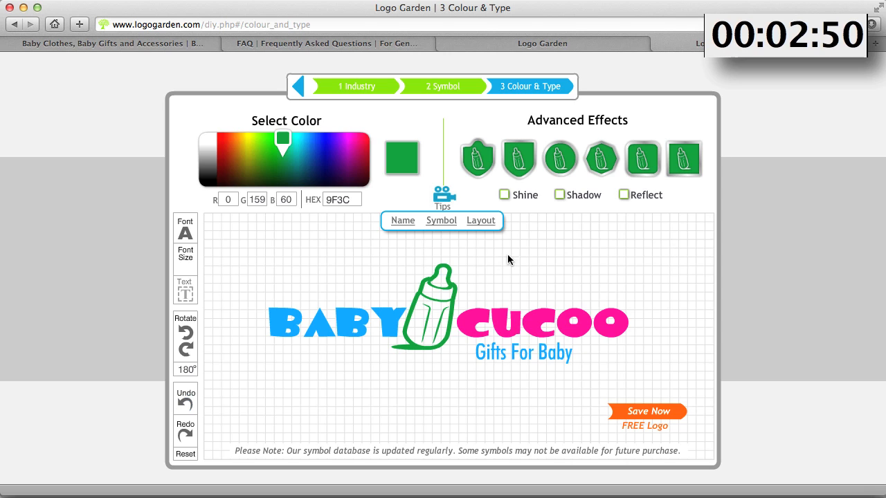
Give the bottle symbol a Shine effect, trying Shadow and Reflect before switching them off again
{"action": "left_click", "coordinate": [504, 195]}
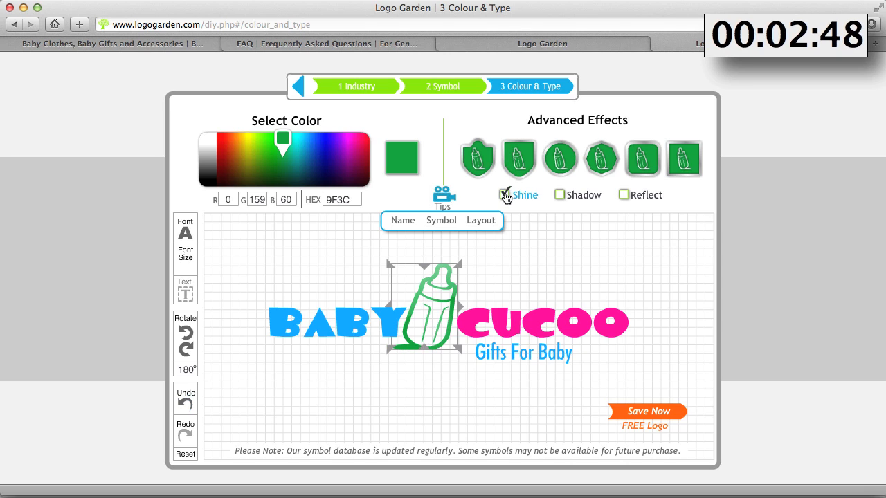
{"action": "left_click", "coordinate": [561, 197]}
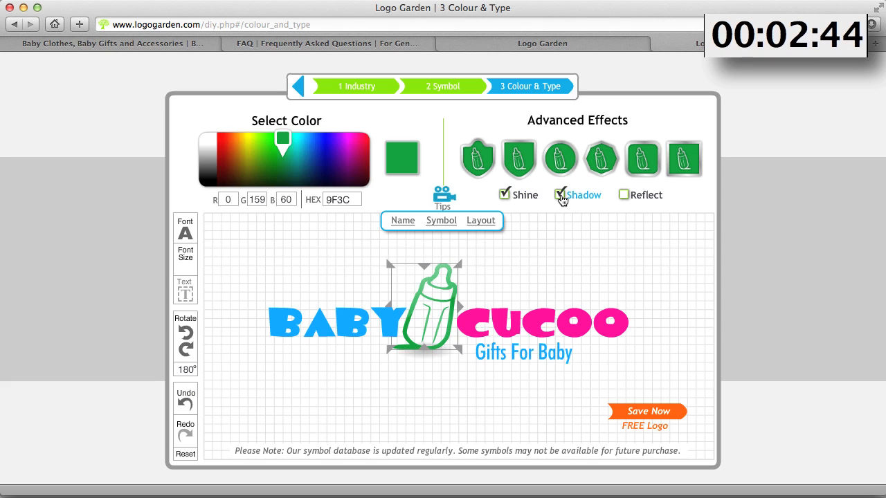
{"action": "left_click", "coordinate": [444, 402]}
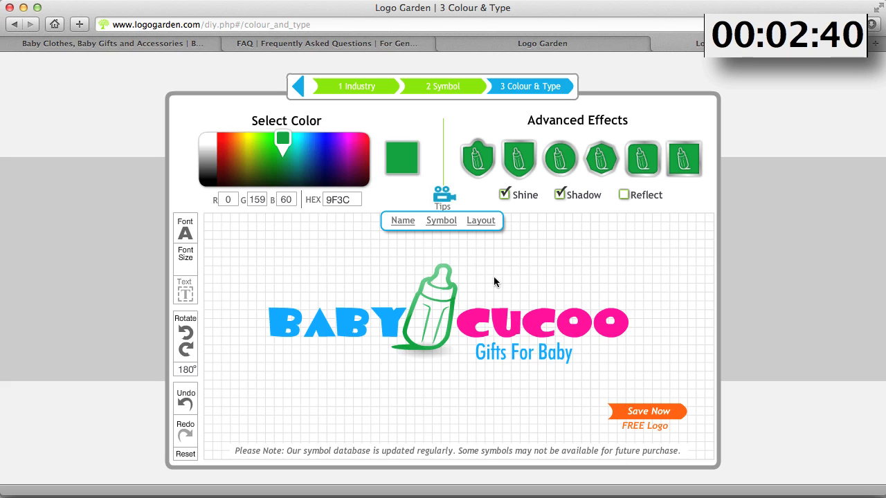
{"action": "left_click", "coordinate": [560, 195]}
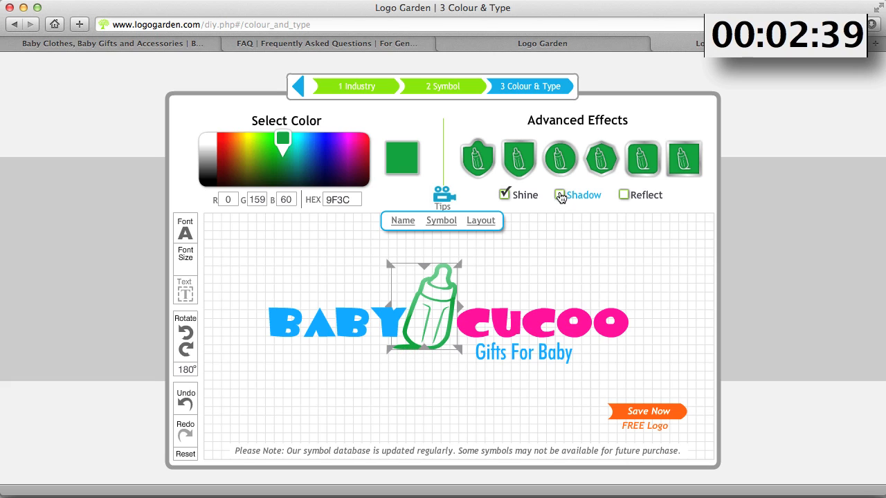
{"action": "left_click", "coordinate": [624, 196]}
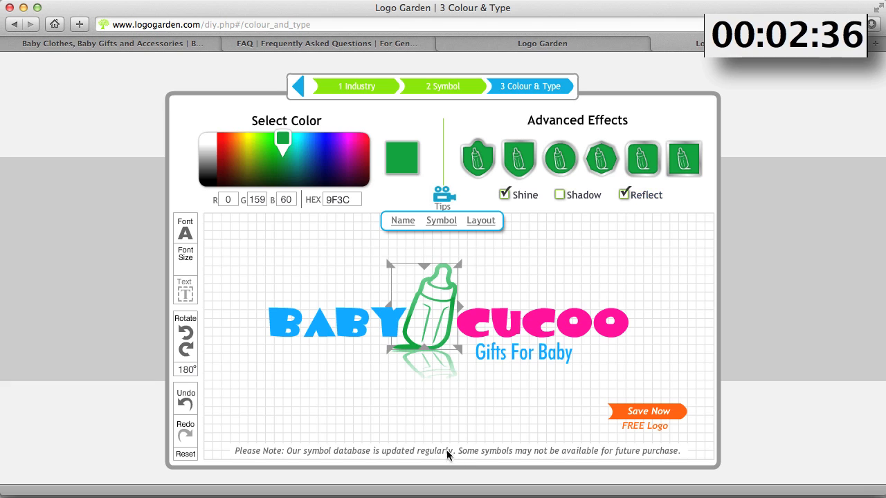
{"action": "left_click", "coordinate": [419, 436]}
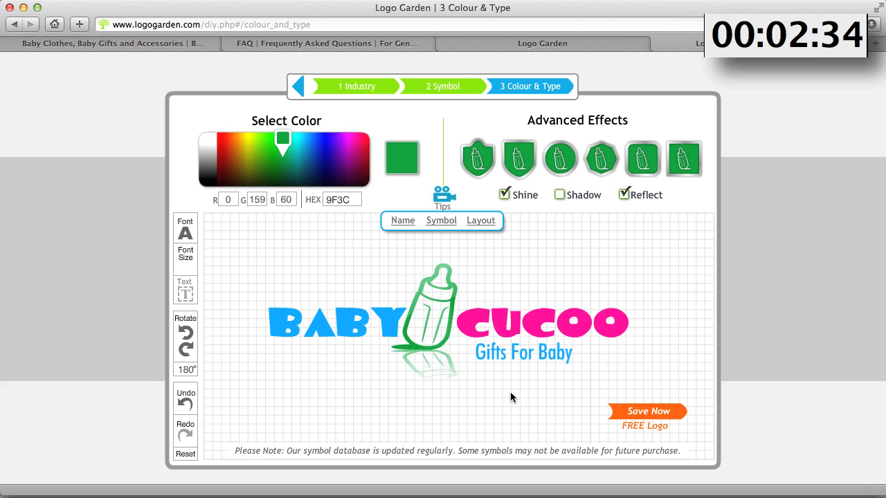
{"action": "left_click", "coordinate": [432, 338]}
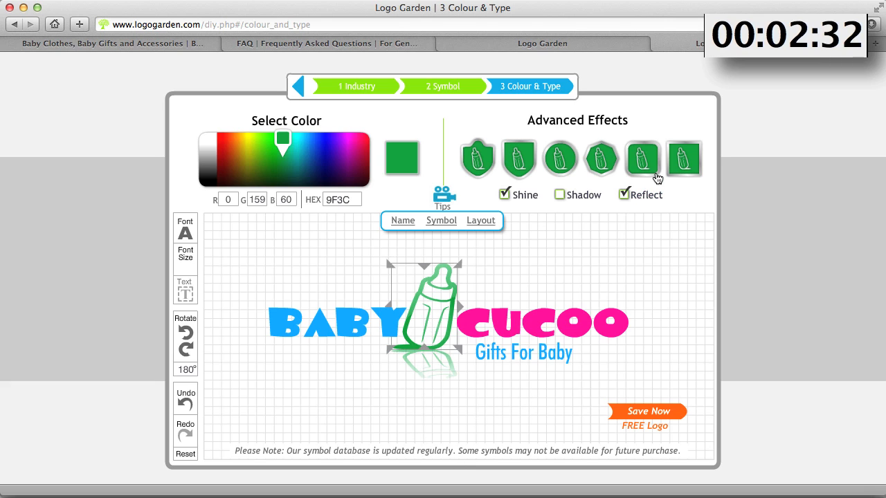
{"action": "left_click", "coordinate": [627, 197]}
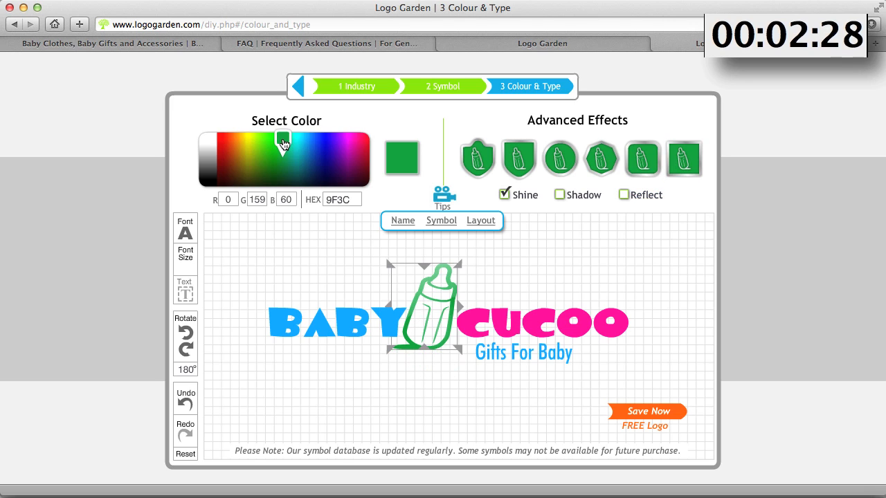
Recolour the bottle symbol a brighter green, HEX CA0A
{"action": "mouse_move", "coordinate": [283, 143]}
{"action": "left_mouse_down"}
{"action": "mouse_move", "coordinate": [286, 136]}
{"action": "mouse_move", "coordinate": [275, 134]}
{"action": "left_mouse_up"}
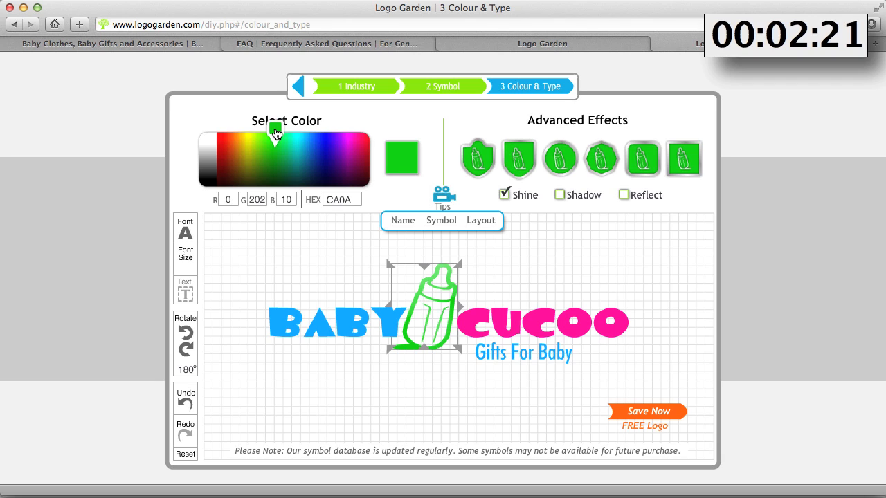
{"action": "left_click", "coordinate": [578, 285]}
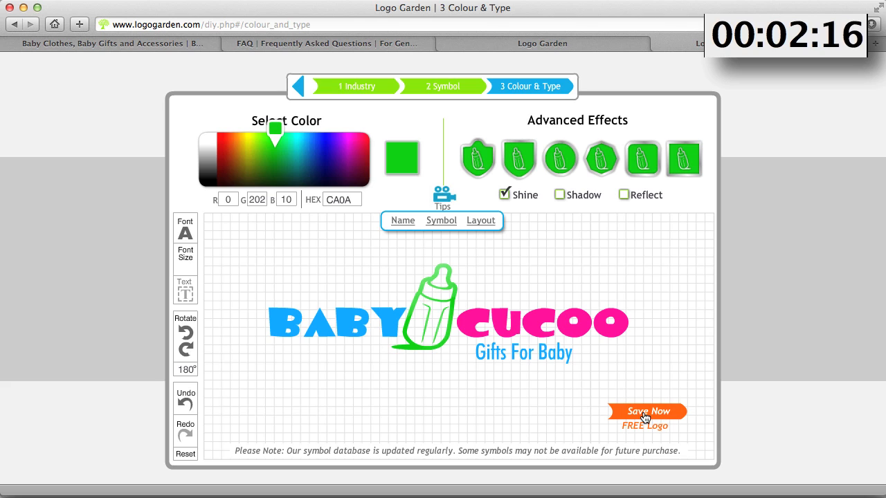
Move the "Gifts For Baby" tagline slightly to the left
{"action": "left_click", "coordinate": [500, 354]}
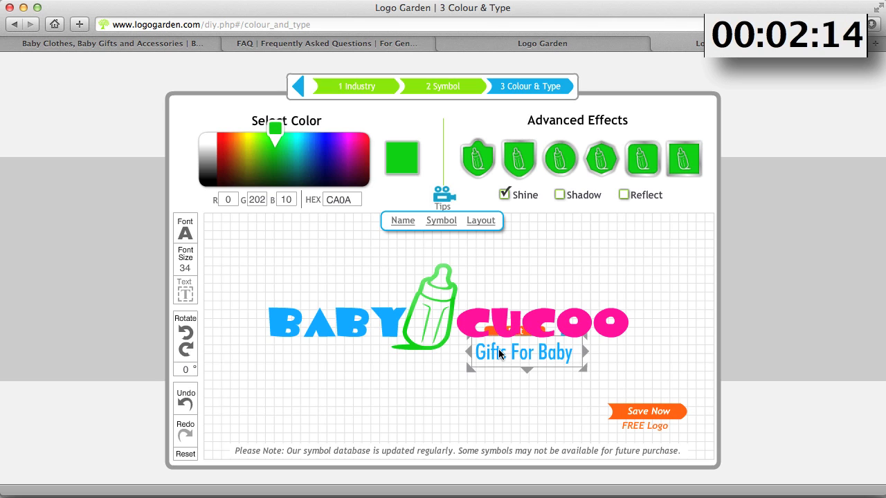
{"action": "left_click_drag", "start_coordinate": [501, 353], "coordinate": [488, 352]}
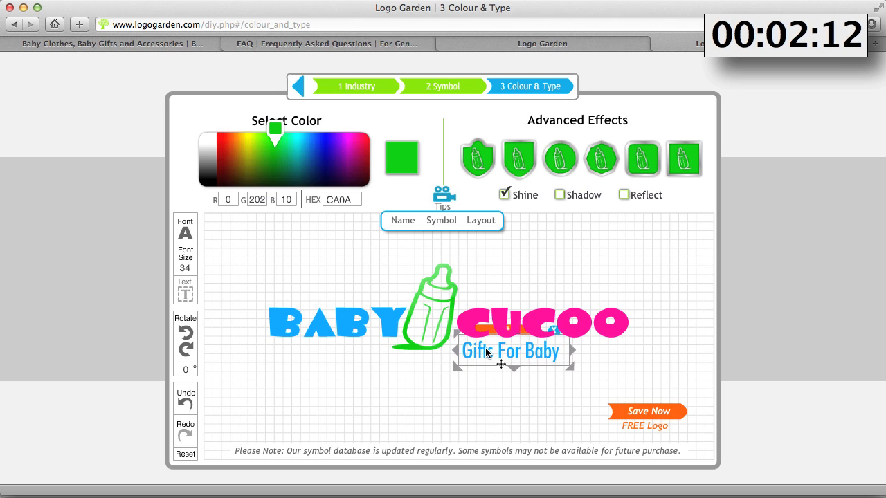
{"action": "left_click", "coordinate": [632, 368]}
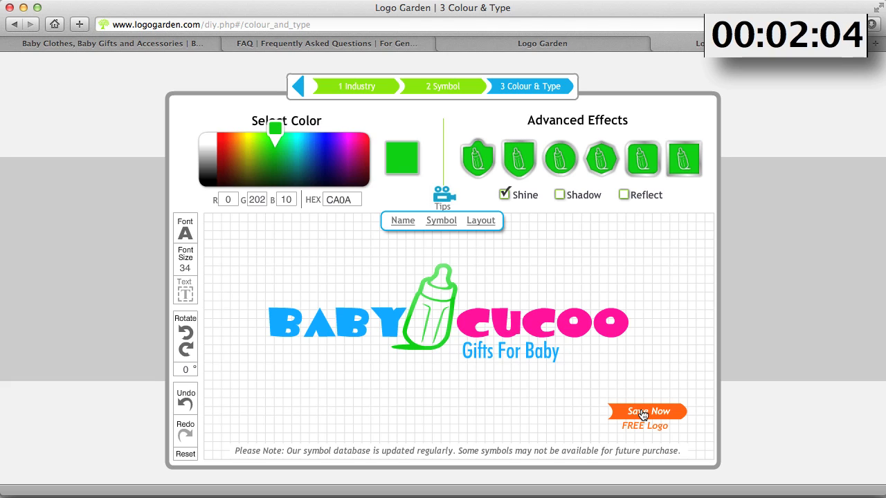
Compare the logo with the Bubalicious site, then start saving the free logo
{"action": "left_click", "coordinate": [131, 43]}
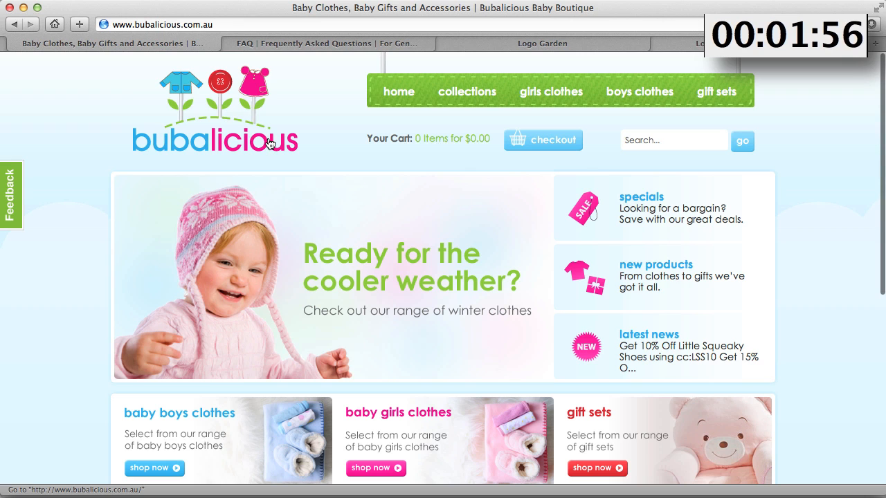
{"action": "left_click", "coordinate": [730, 44]}
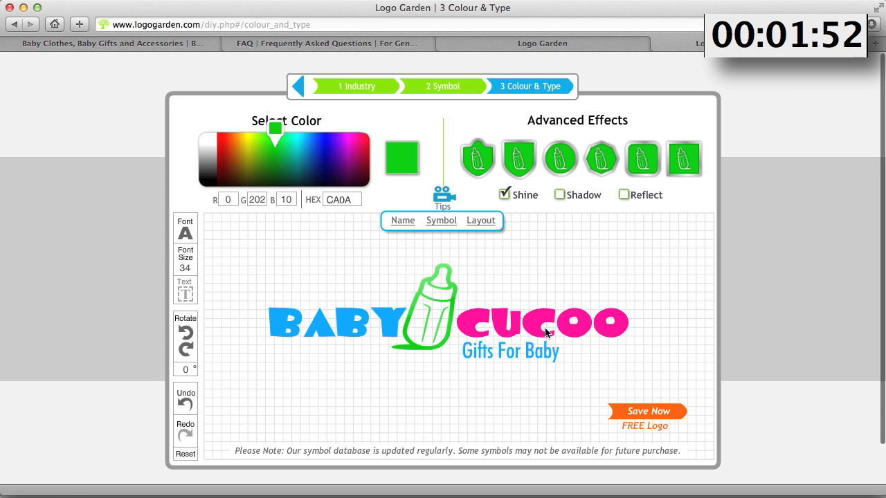
{"action": "left_click", "coordinate": [648, 414]}
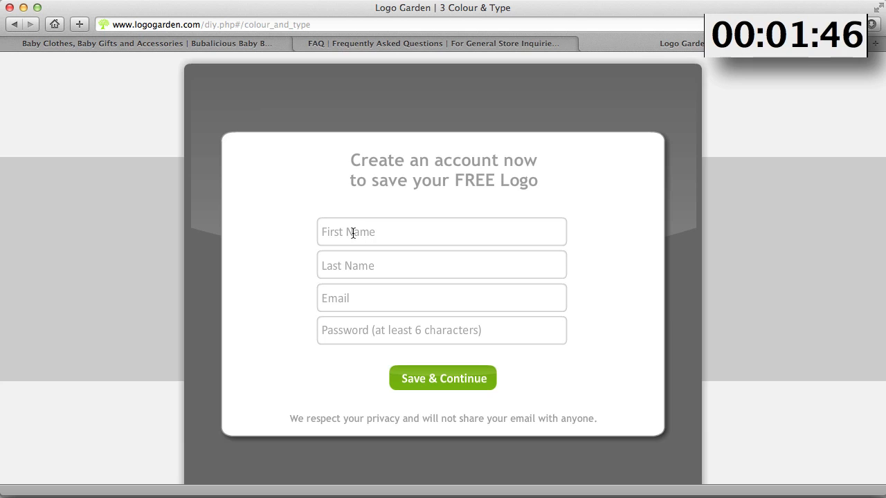
Enter the first and last name in the account creation form
{"action": "left_click", "coordinate": [352, 233]}
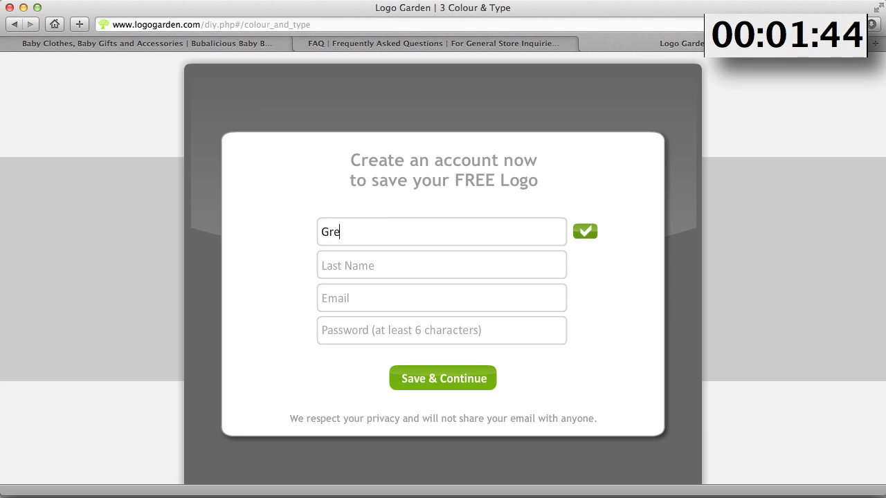
{"action": "key", "text": "Tab"}
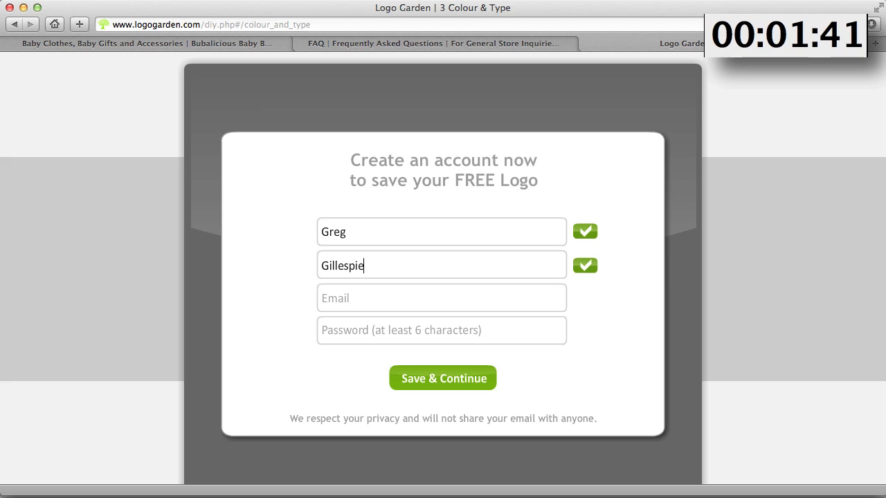
{"action": "key", "text": "Tab"}
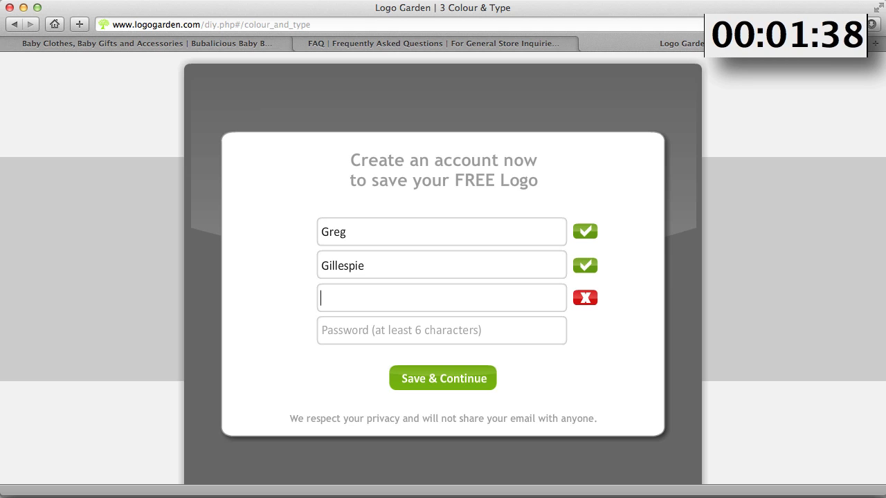
Fill in the e-mail address in the account form
{"action": "type", "text": "@web"}
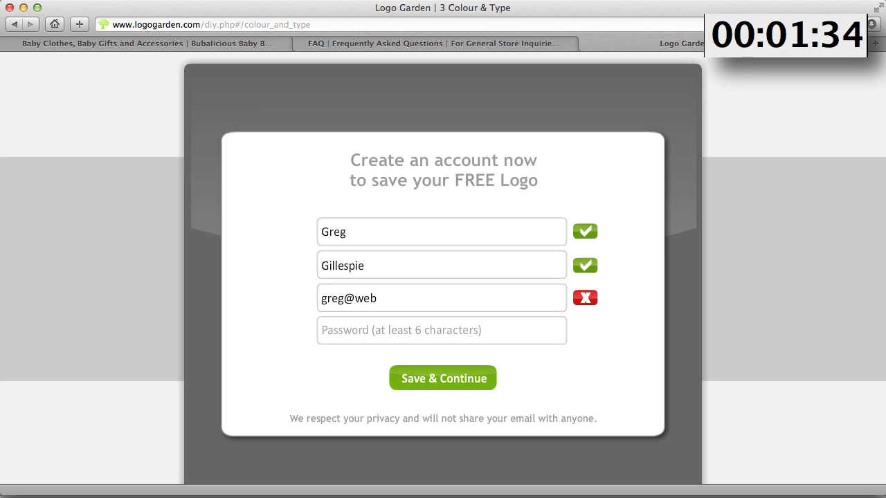
{"action": "type", "text": "10m"}
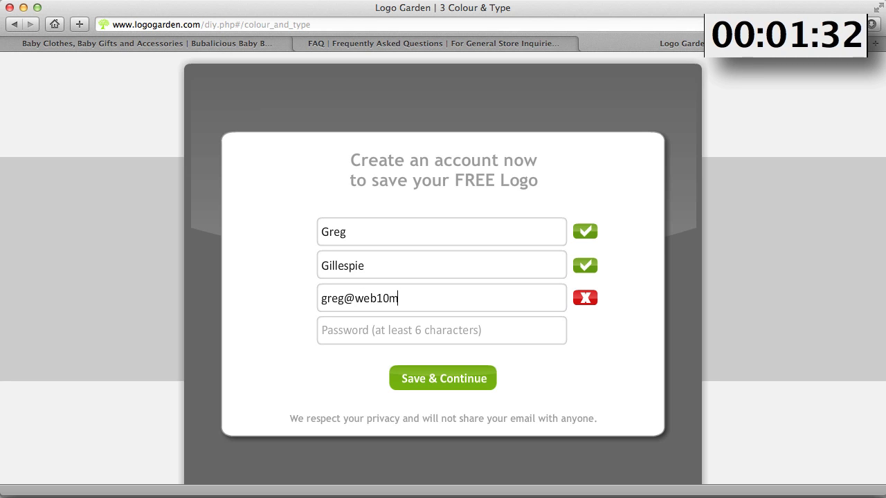
{"action": "type", "text": "in.com"}
{"action": "key", "text": "Tab"}
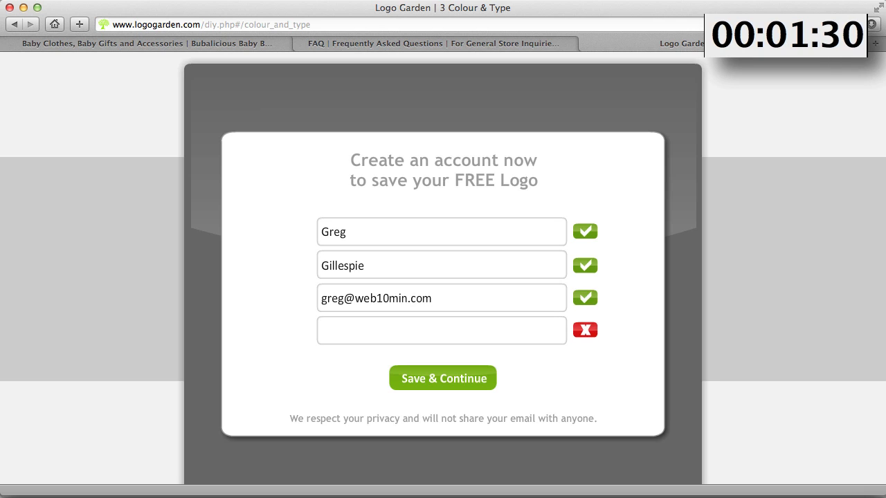
{"action": "left_click", "coordinate": [445, 301]}
Enter an account password of at least 6 characters and save to continue
{"action": "left_click", "coordinate": [328, 331]}
{"action": "type", "text": "••••••••"}
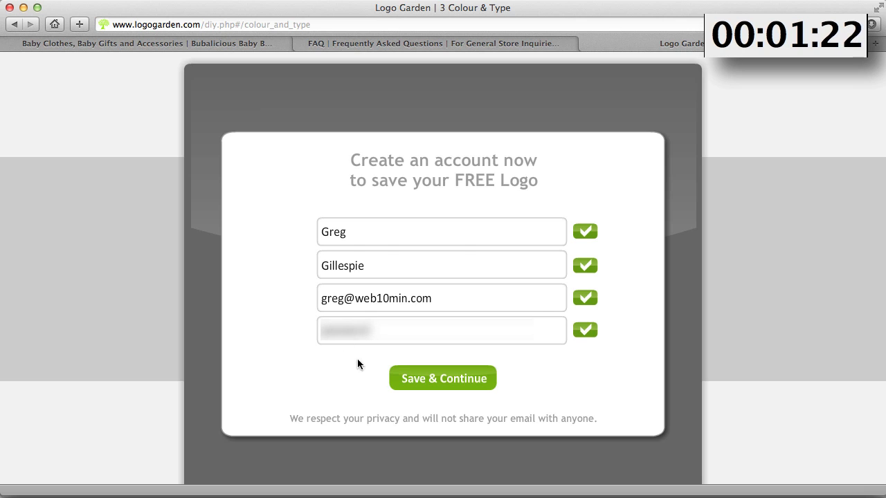
{"action": "left_click", "coordinate": [440, 386]}
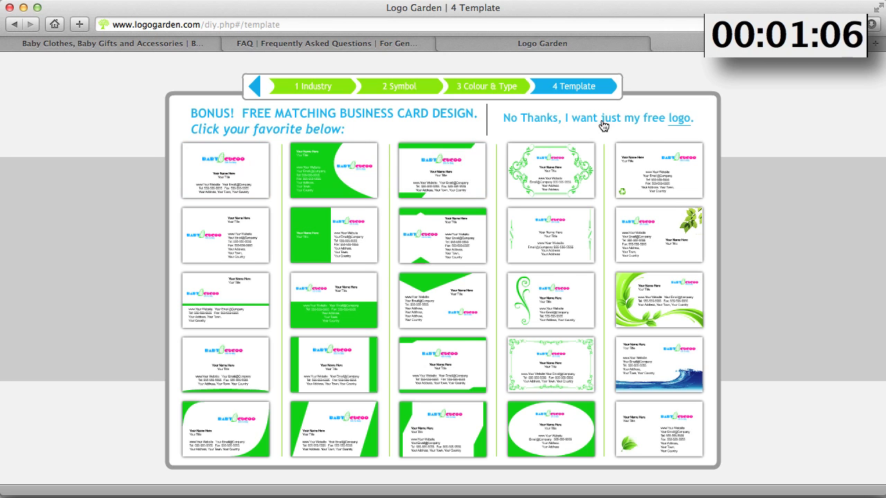
Decline the matching business card offer and open the low-resolution logo download
{"action": "left_click", "coordinate": [681, 123]}
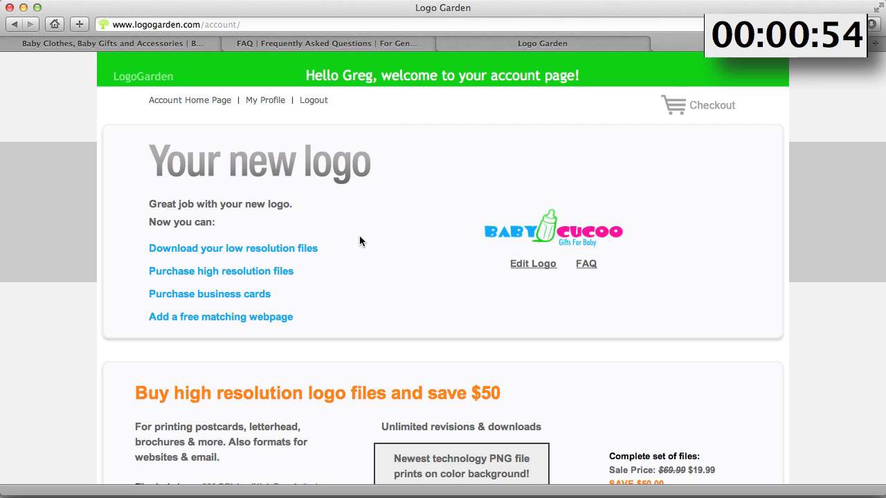
{"action": "left_click", "coordinate": [132, 43]}
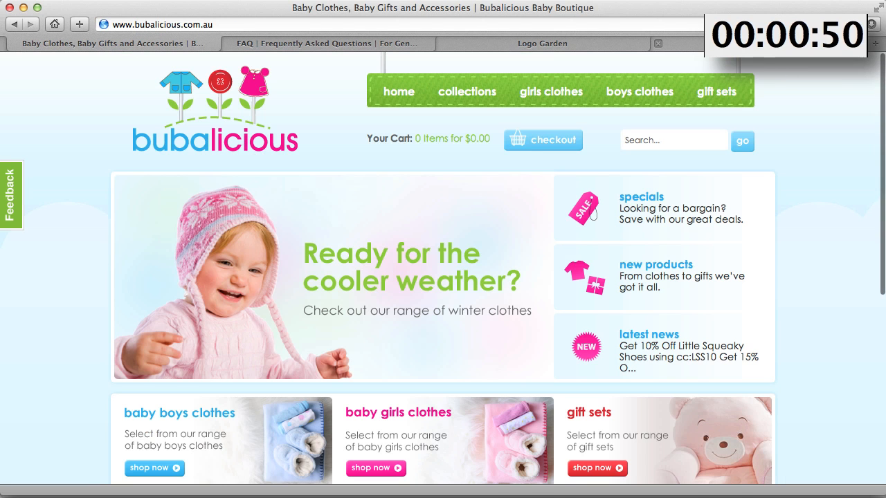
{"action": "left_click", "coordinate": [543, 43]}
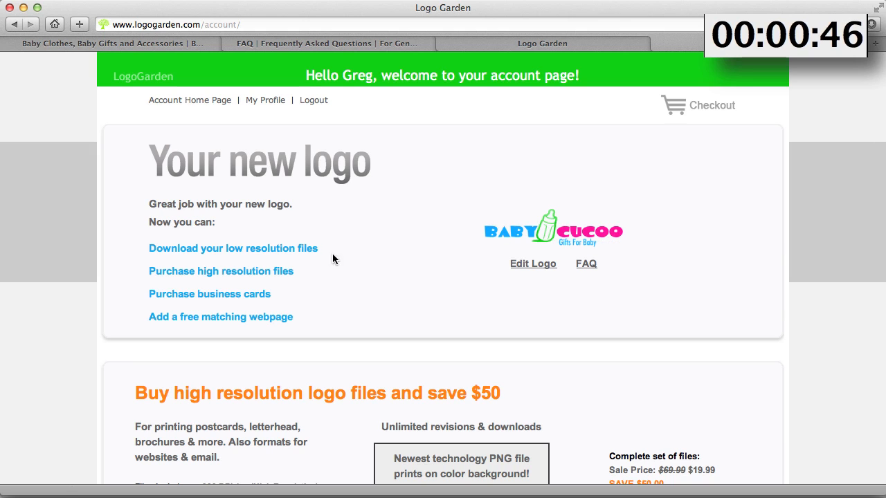
{"action": "left_click", "coordinate": [209, 256]}
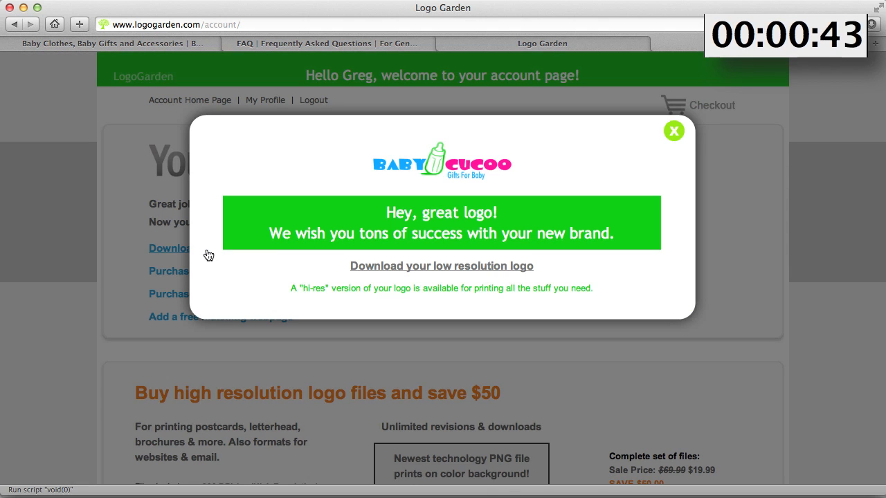
Download the low-resolution logo and close the congratulations popup
{"action": "left_click", "coordinate": [462, 269]}
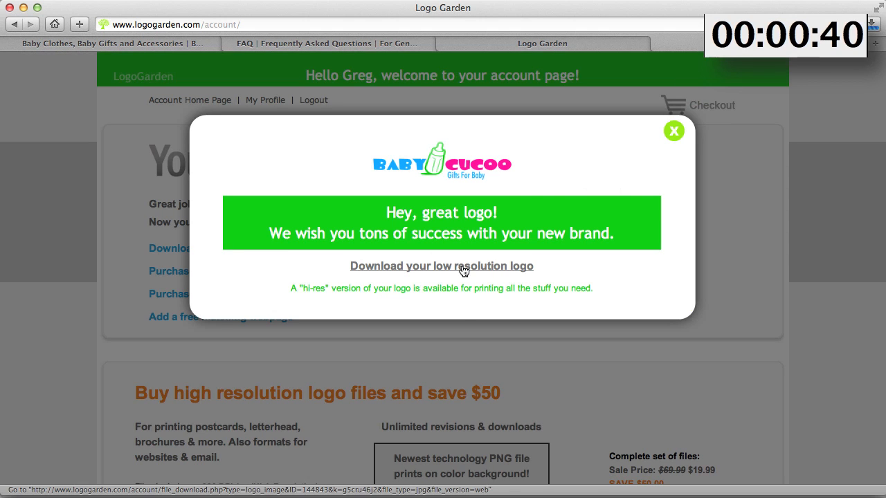
{"action": "left_click", "coordinate": [673, 130]}
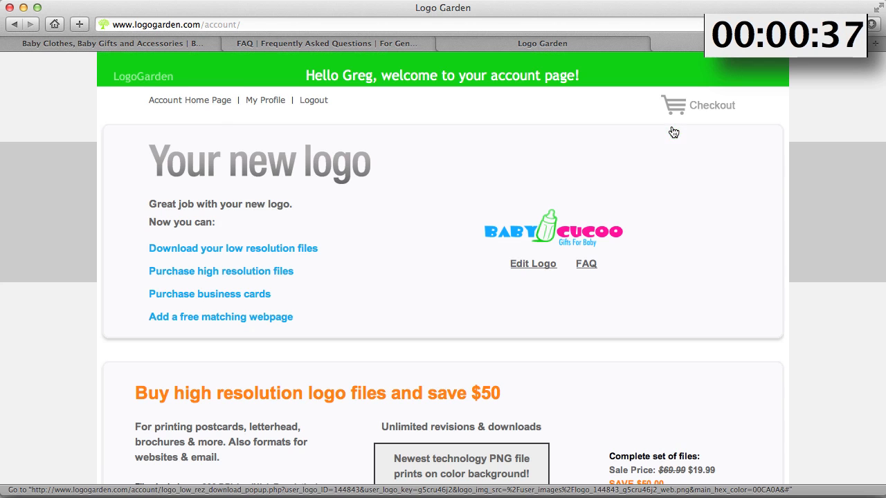
Open the downloaded web JPG logo from the downloads list, zoom in to 300% to inspect it, and close it
{"action": "left_click", "coordinate": [873, 26]}
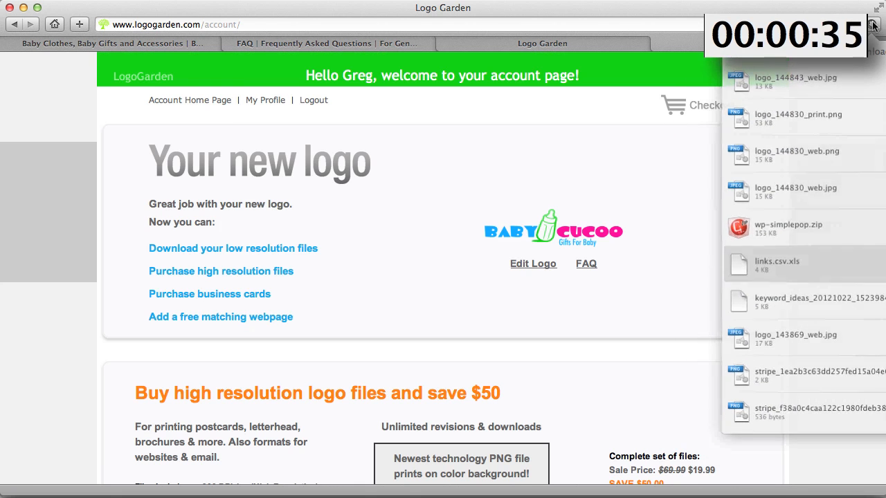
{"action": "double_click", "coordinate": [744, 84]}
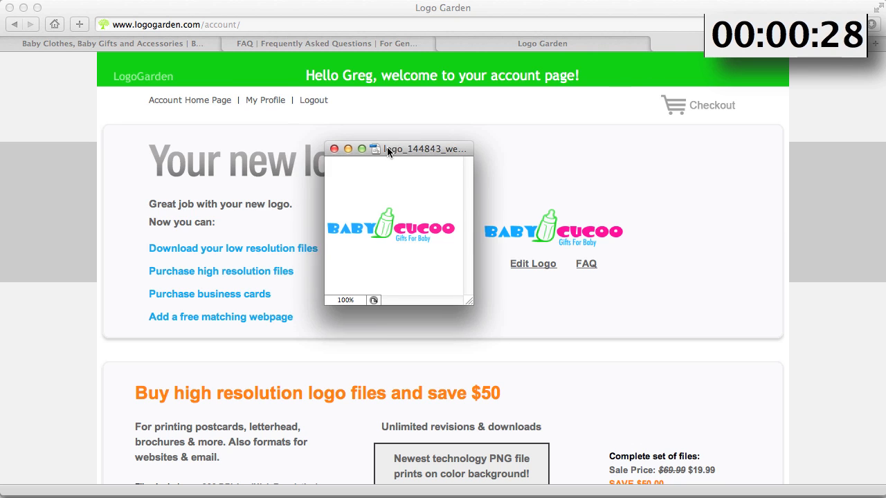
{"action": "left_click_drag", "start_coordinate": [387, 147], "coordinate": [383, 149]}
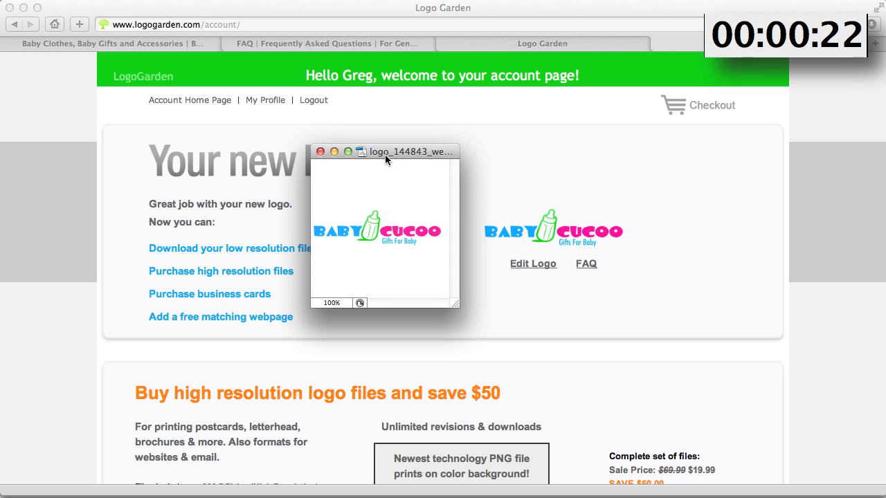
{"action": "left_click_drag", "start_coordinate": [385, 153], "coordinate": [397, 150]}
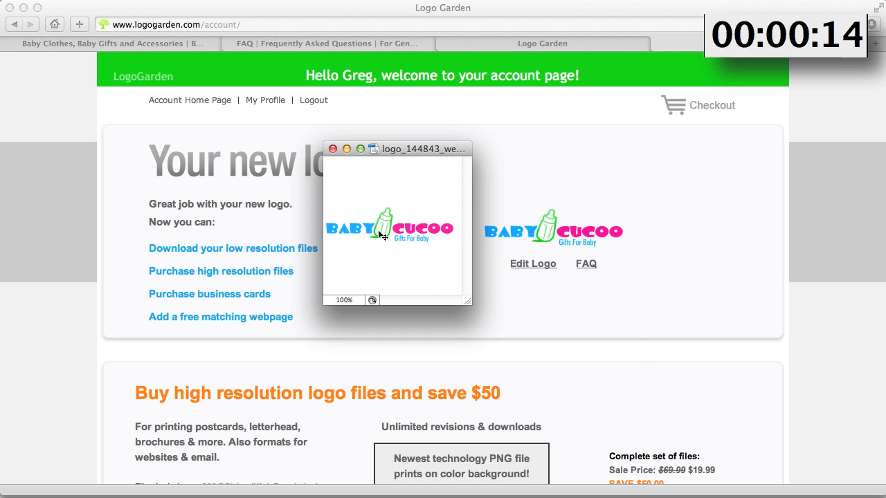
{"action": "key", "text": "super+equal"}
{"action": "key", "text": "super+equal"}
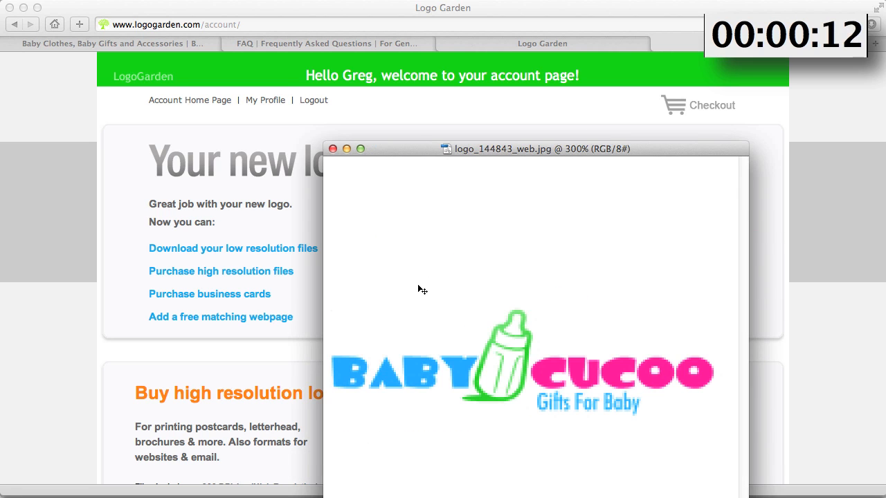
{"action": "left_click_drag", "start_coordinate": [467, 151], "coordinate": [232, 45]}
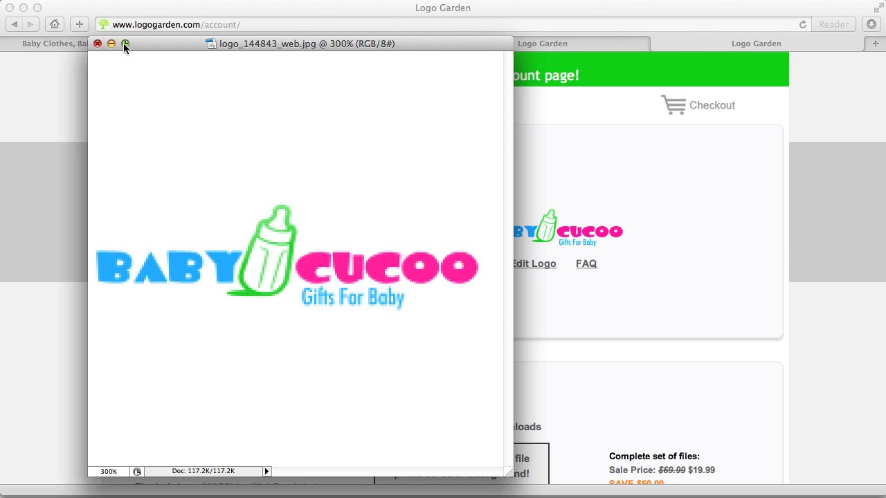
{"action": "left_click", "coordinate": [97, 43]}
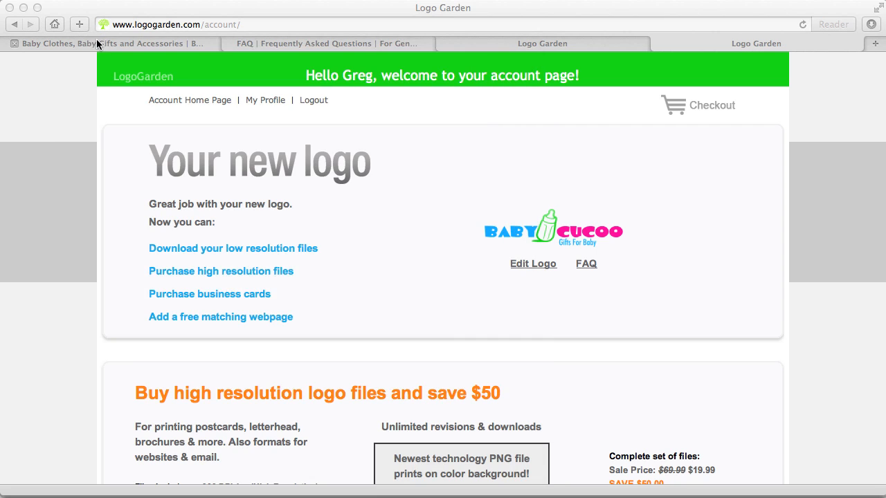
Scroll through the account page's high-resolution file and business card offers, briefly checking the other store tab
{"action": "left_click", "coordinate": [461, 168]}
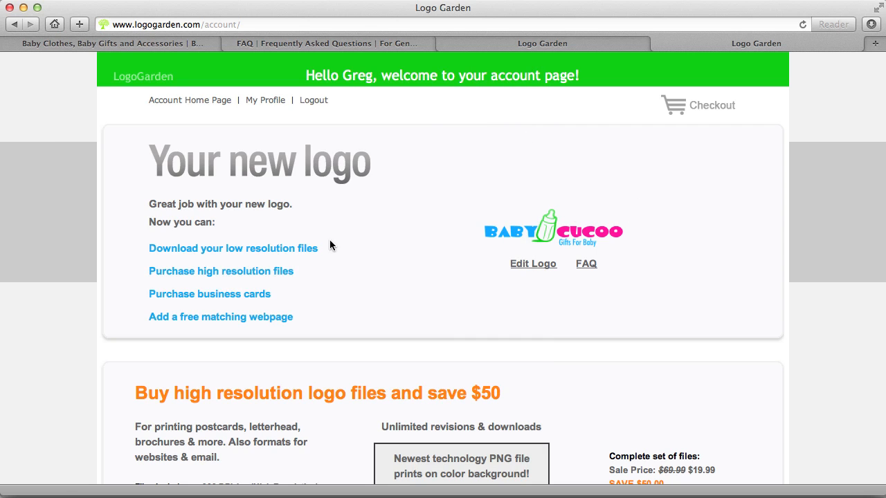
{"action": "scroll", "coordinate": [409, 199], "scroll_direction": "down", "scroll_amount": 2}
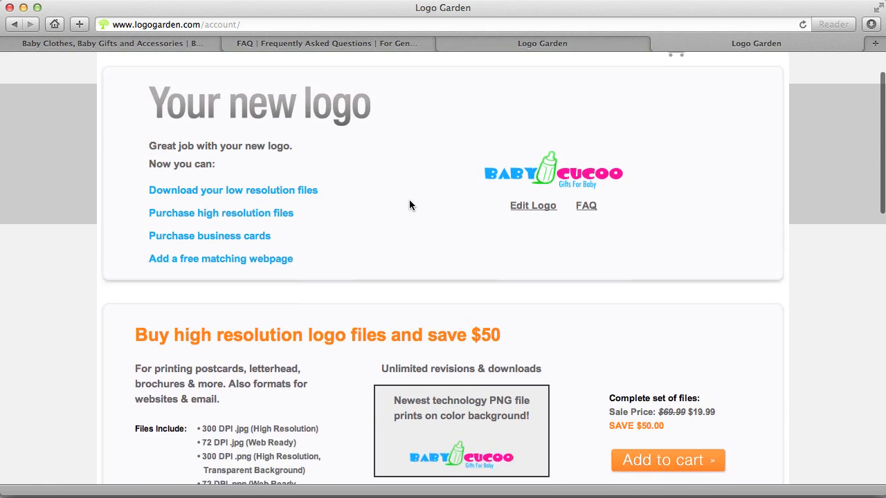
{"action": "scroll", "coordinate": [409, 205], "scroll_direction": "down", "scroll_amount": 3}
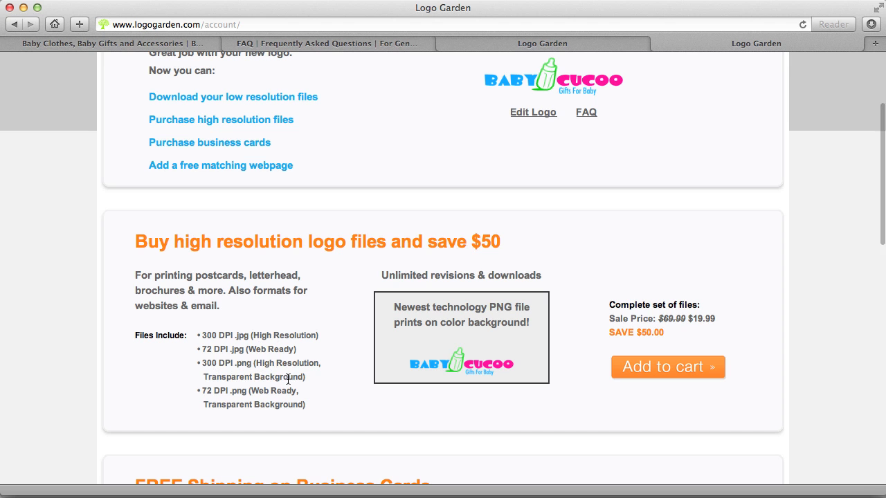
{"action": "left_click", "coordinate": [135, 43]}
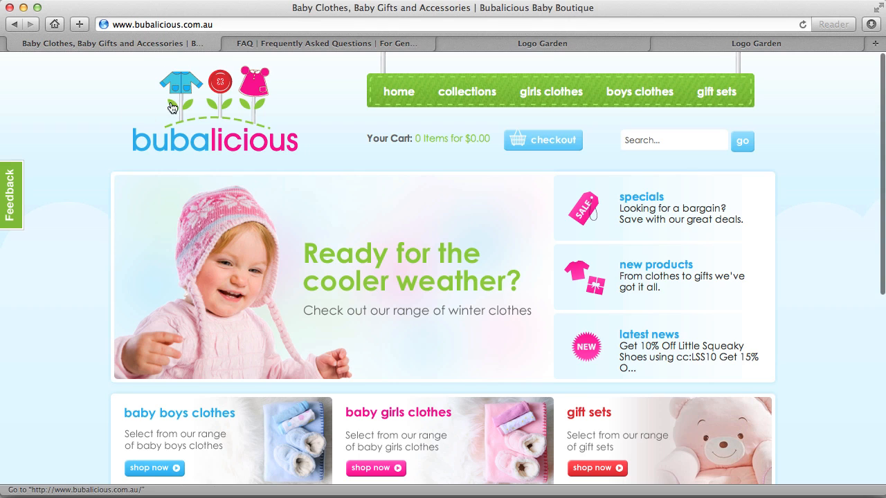
{"action": "left_click", "coordinate": [706, 41]}
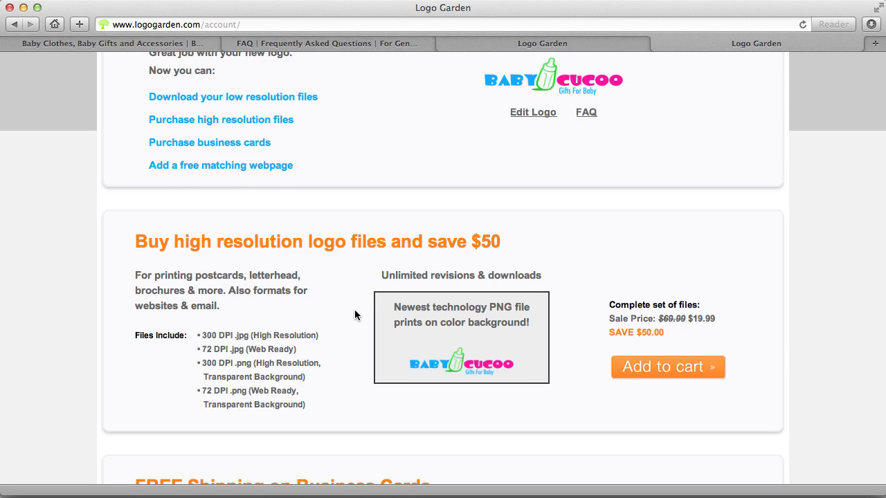
{"action": "scroll", "coordinate": [355, 314], "scroll_direction": "down", "scroll_amount": 5}
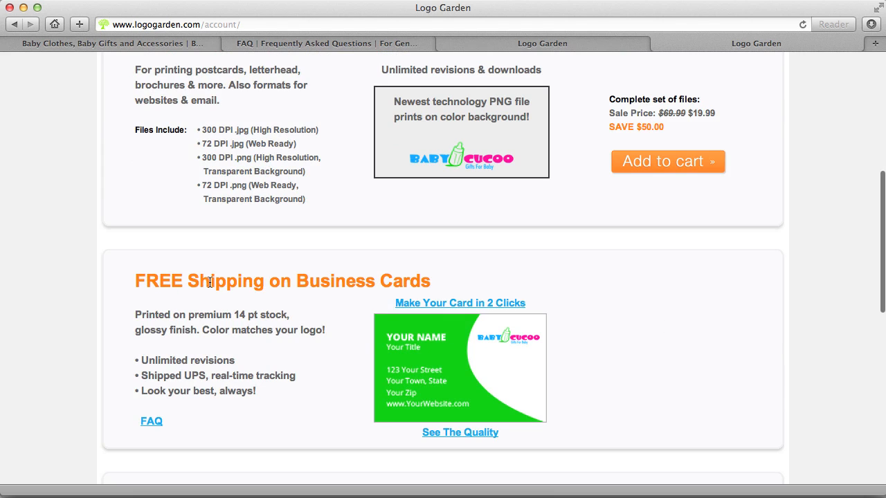
{"action": "scroll", "coordinate": [609, 333], "scroll_direction": "down", "scroll_amount": 2}
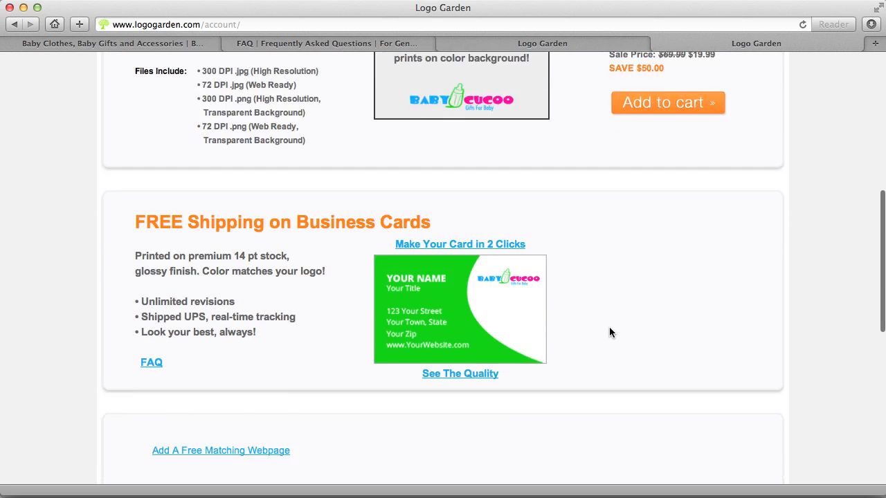
{"action": "scroll", "coordinate": [609, 332], "scroll_direction": "down", "scroll_amount": 2}
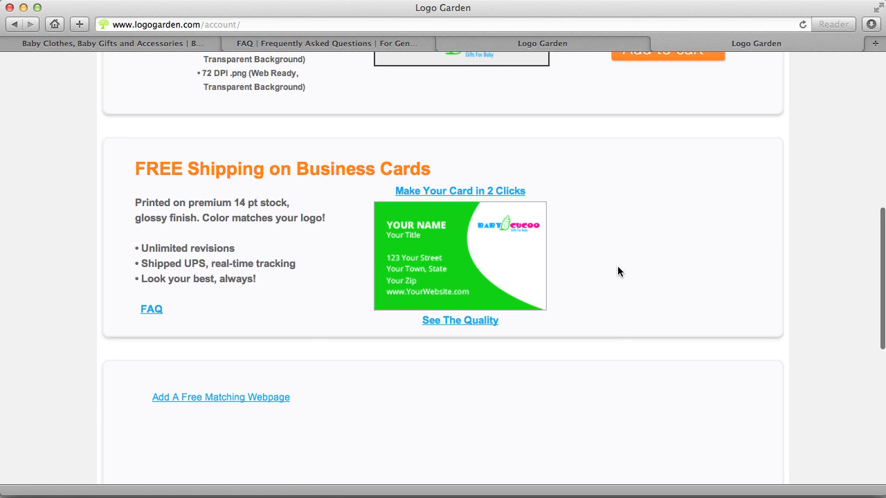
Add the $19.99 high-resolution logo files to the cart and proceed to checkout
{"action": "scroll", "coordinate": [618, 267], "scroll_direction": "up", "scroll_amount": 5}
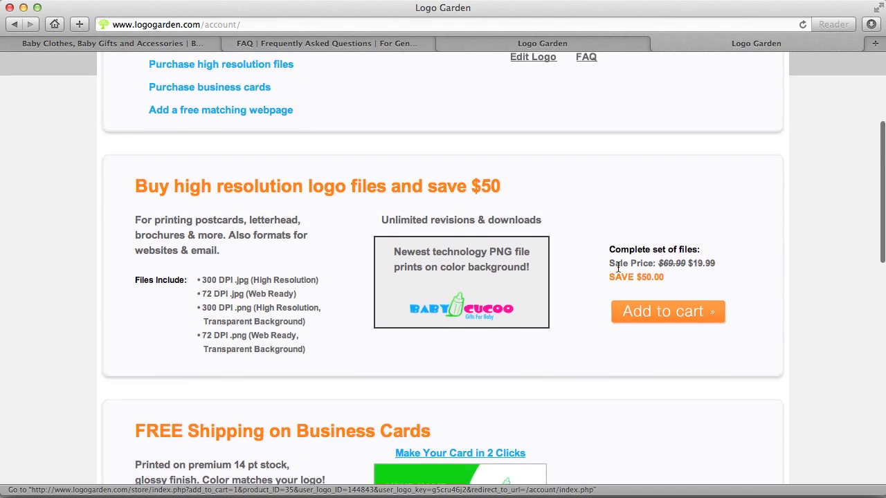
{"action": "scroll", "coordinate": [618, 267], "scroll_direction": "up", "scroll_amount": 2}
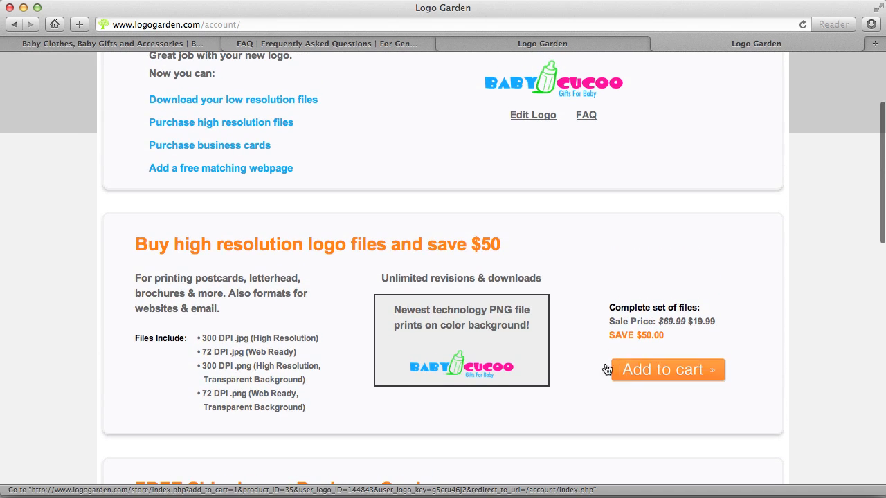
{"action": "left_click", "coordinate": [657, 372]}
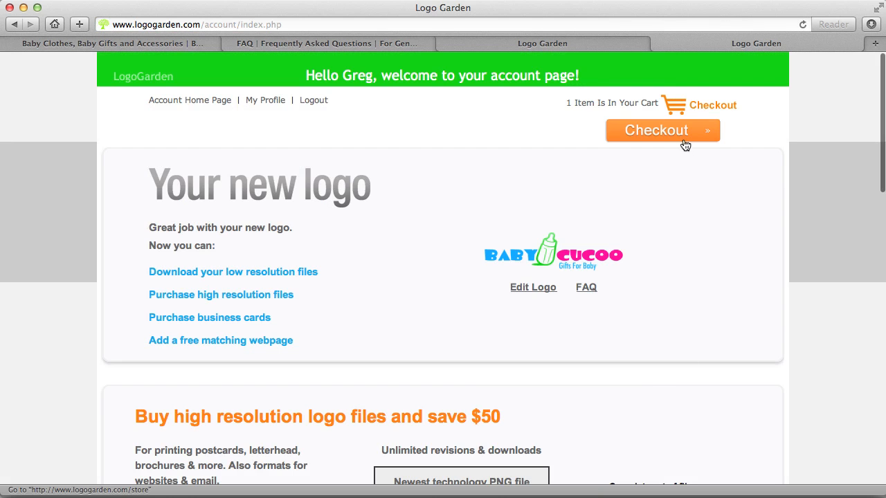
{"action": "left_click", "coordinate": [651, 135]}
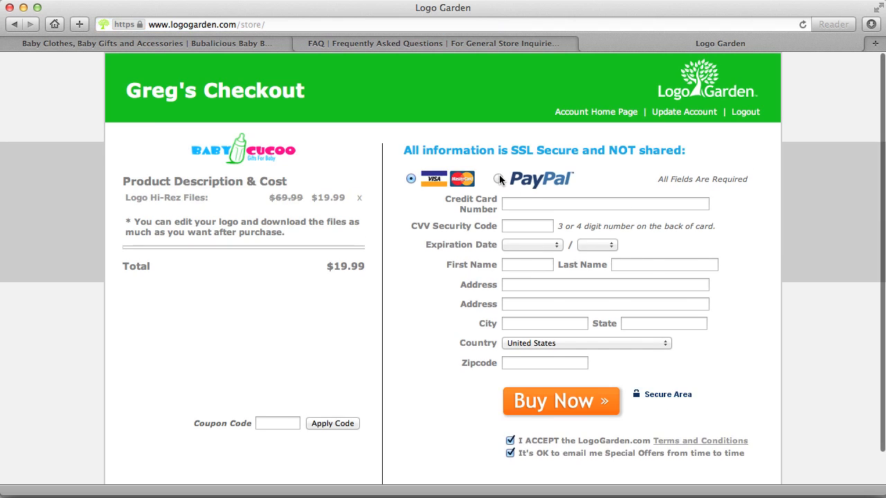
Choose PayPal as the payment method and enter the buyer's first and last name
{"action": "left_click", "coordinate": [498, 178]}
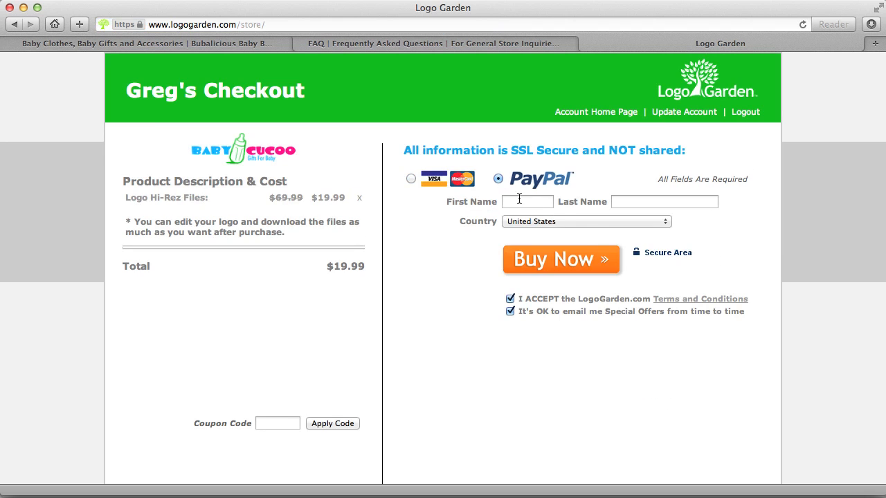
{"action": "left_click", "coordinate": [515, 203]}
{"action": "key", "text": "Tab"}
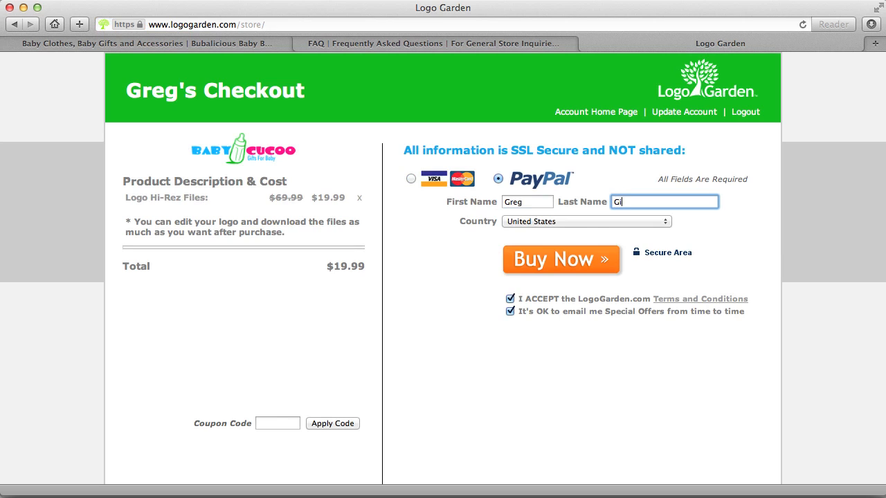
Set the country to Australia and submit the order with Buy Now
{"action": "left_click", "coordinate": [528, 220]}
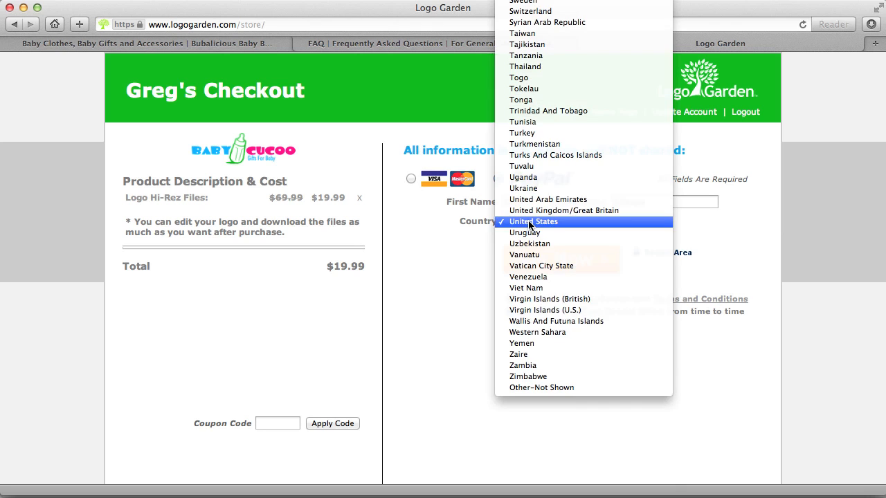
{"action": "scroll", "coordinate": [529, 225], "scroll_direction": "up", "scroll_amount": 10}
{"action": "scroll", "coordinate": [529, 225], "scroll_direction": "up", "scroll_amount": 5}
{"action": "left_click", "coordinate": [528, 223]}
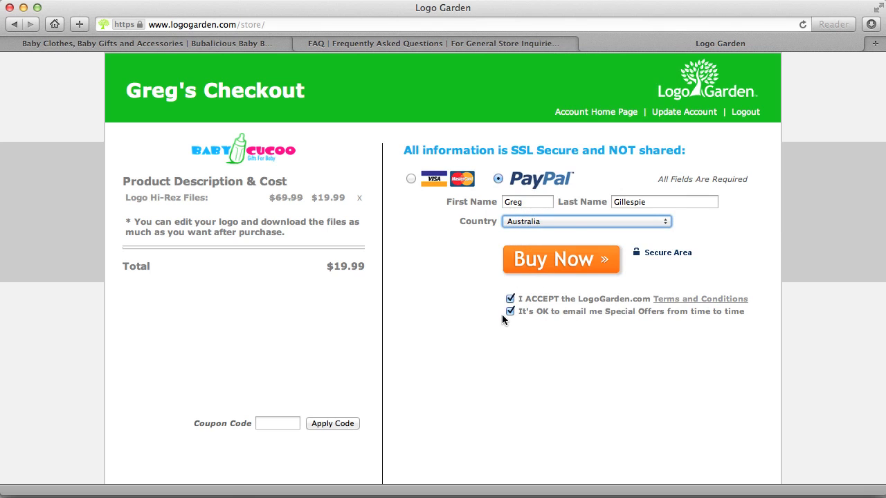
{"action": "left_click", "coordinate": [541, 267]}
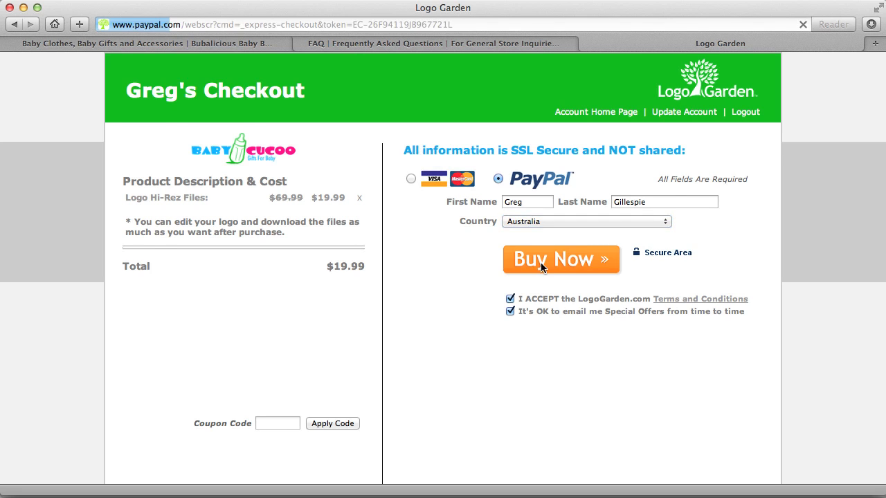
Enter the PayPal account password, log in, and continue past the PayPal review page
{"action": "type", "text": "•••"}
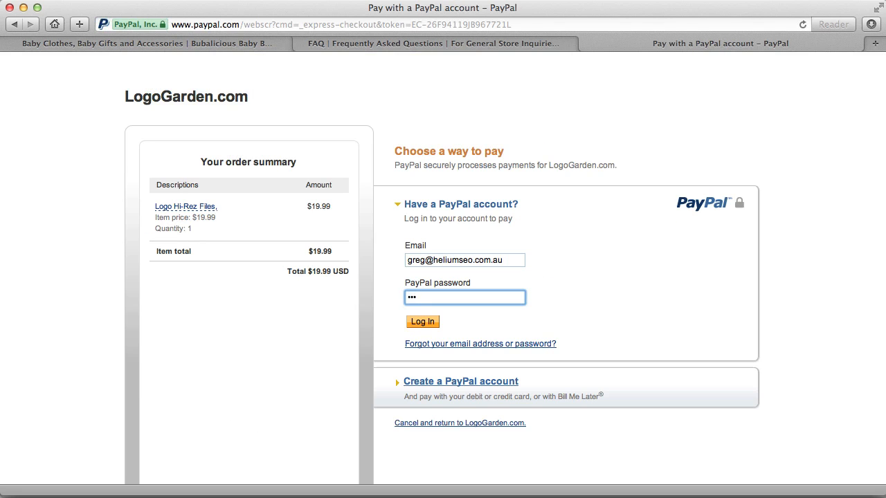
{"action": "type", "text": "•"}
{"action": "key", "text": "BackSpace"}
{"action": "key", "text": "BackSpace"}
{"action": "key", "text": "BackSpace"}
{"action": "key", "text": "BackSpace"}
{"action": "type", "text": "••••••••"}
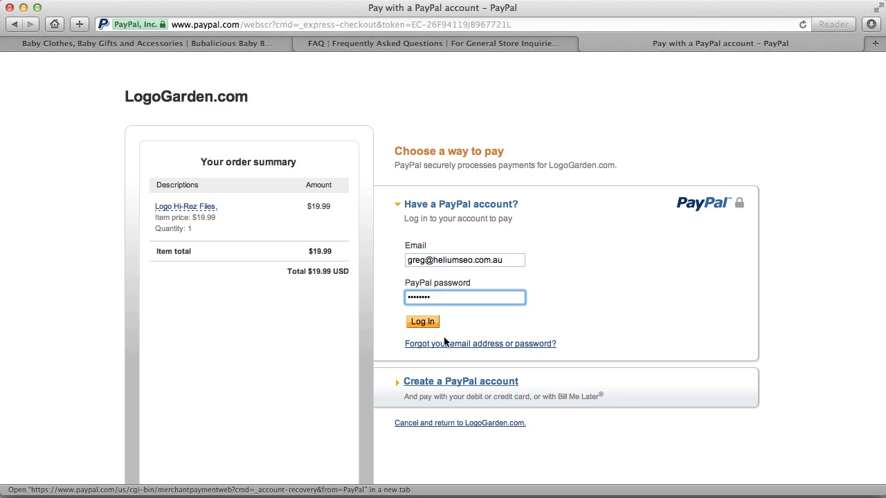
{"action": "left_click", "coordinate": [422, 321]}
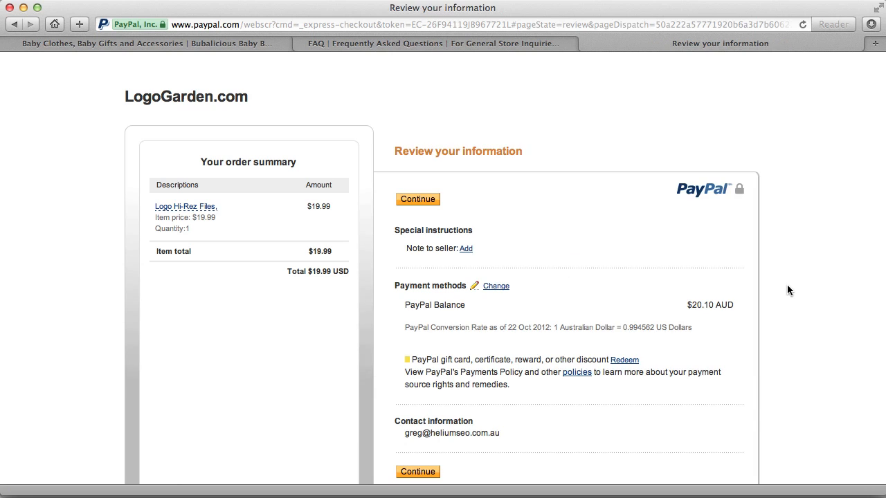
{"action": "scroll", "coordinate": [531, 249], "scroll_direction": "down", "scroll_amount": 4}
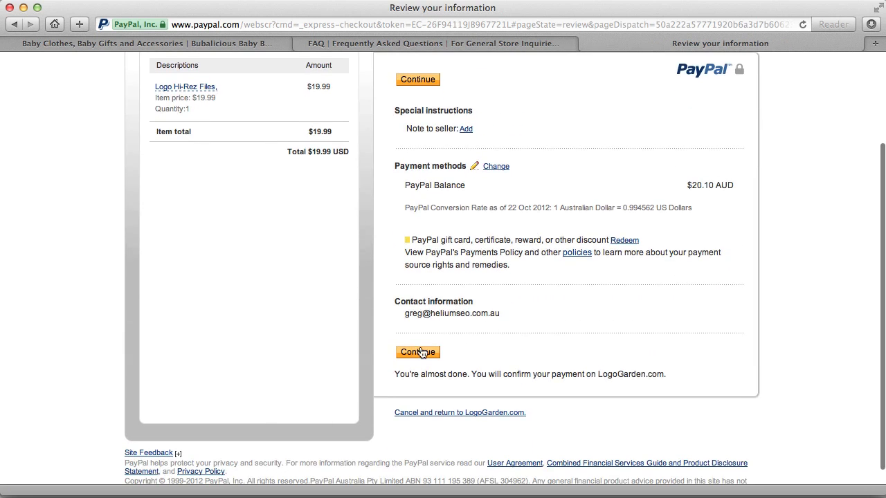
{"action": "left_click", "coordinate": [415, 355]}
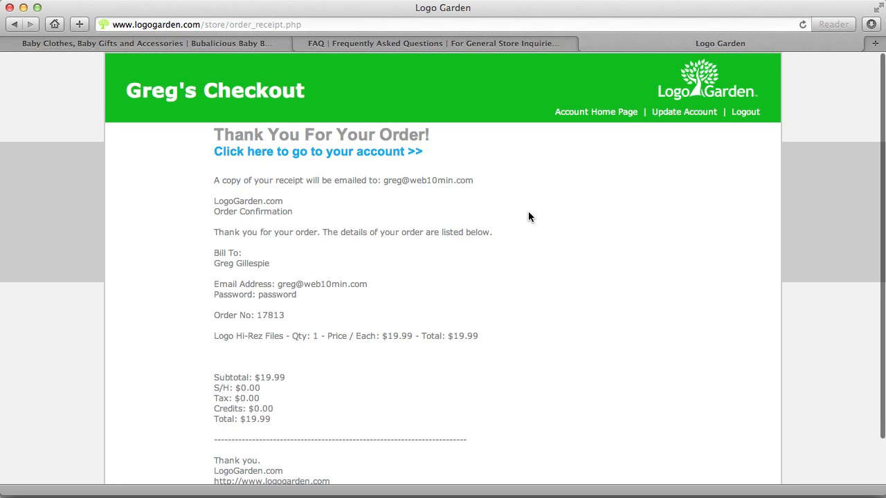
Return to the account page and download the high-resolution logo as a transparent-background PNG
{"action": "scroll", "coordinate": [528, 212], "scroll_direction": "down", "scroll_amount": 3}
{"action": "scroll", "coordinate": [528, 211], "scroll_direction": "up", "scroll_amount": 3}
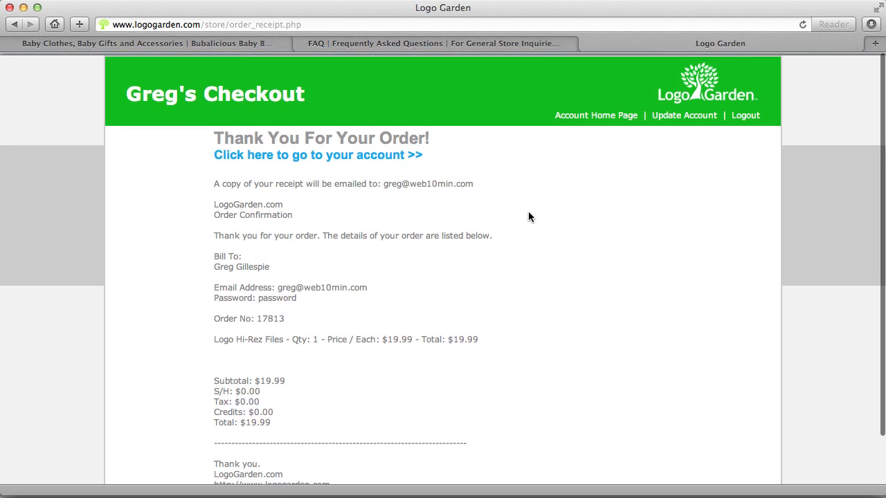
{"action": "left_click", "coordinate": [253, 153]}
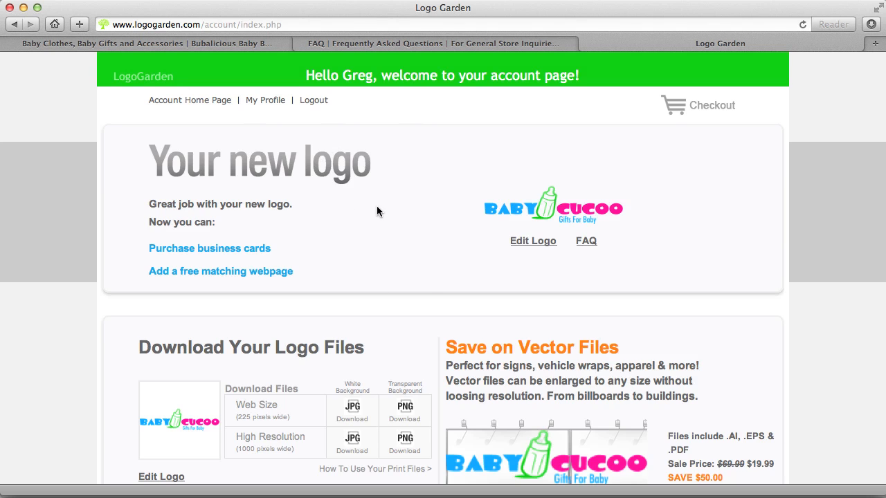
{"action": "scroll", "coordinate": [377, 211], "scroll_direction": "down", "scroll_amount": 5}
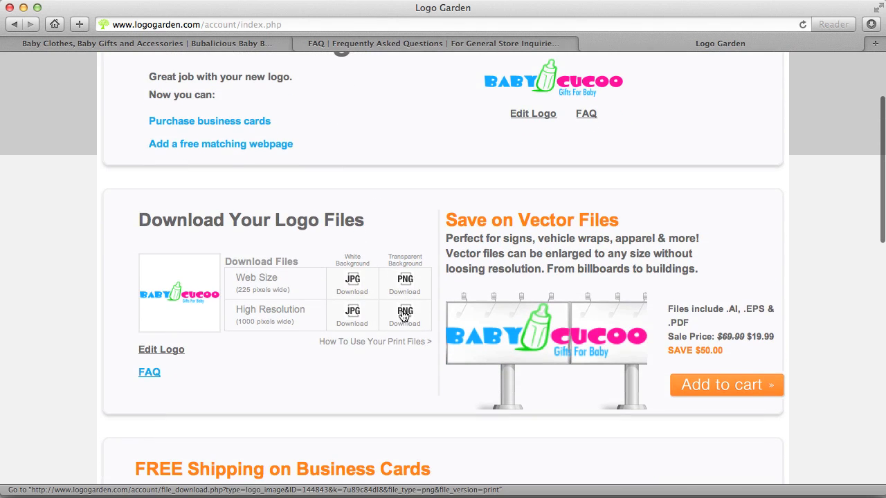
{"action": "left_click", "coordinate": [405, 316]}
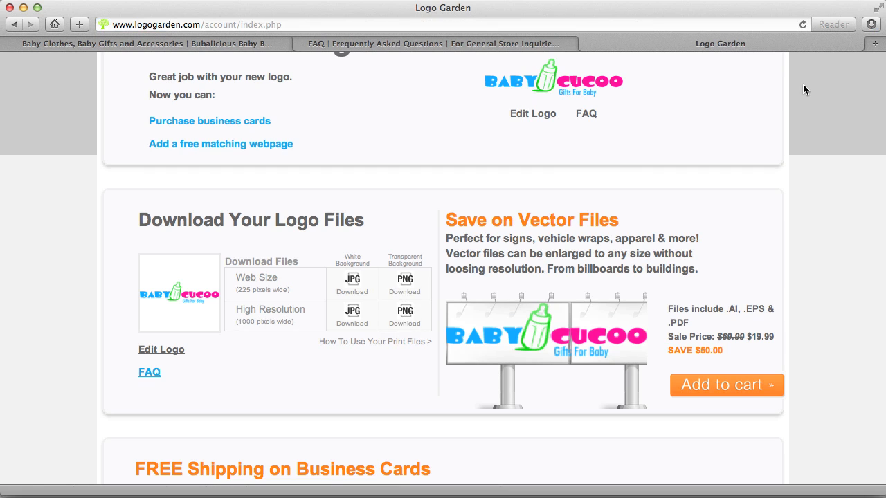
Open the downloaded high-resolution PNG from the browser's downloads list
{"action": "left_click", "coordinate": [871, 25]}
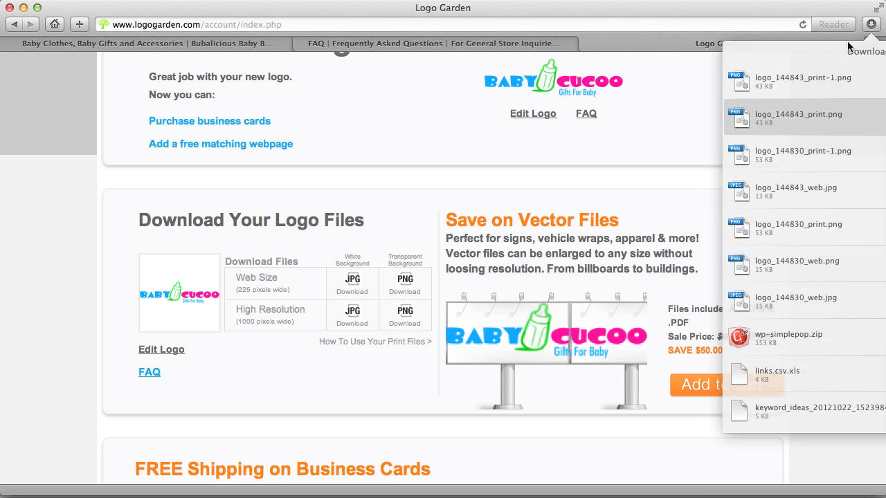
{"action": "left_click", "coordinate": [738, 74]}
{"action": "double_click", "coordinate": [737, 74]}
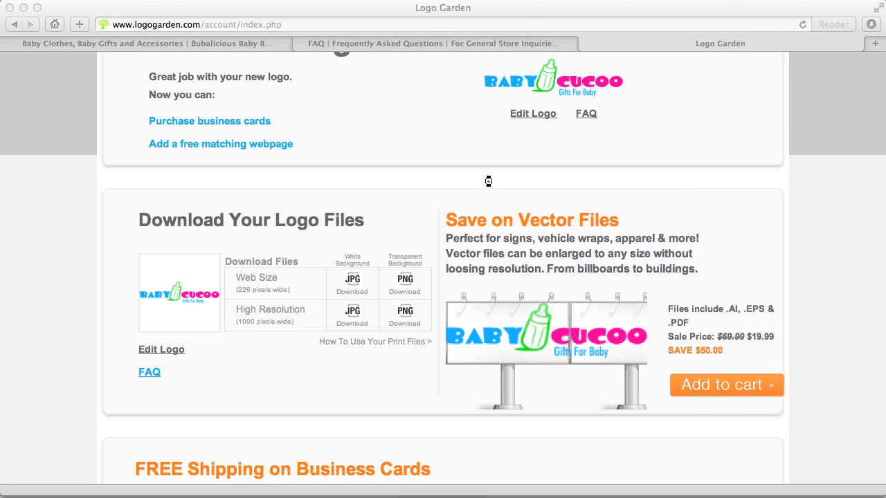